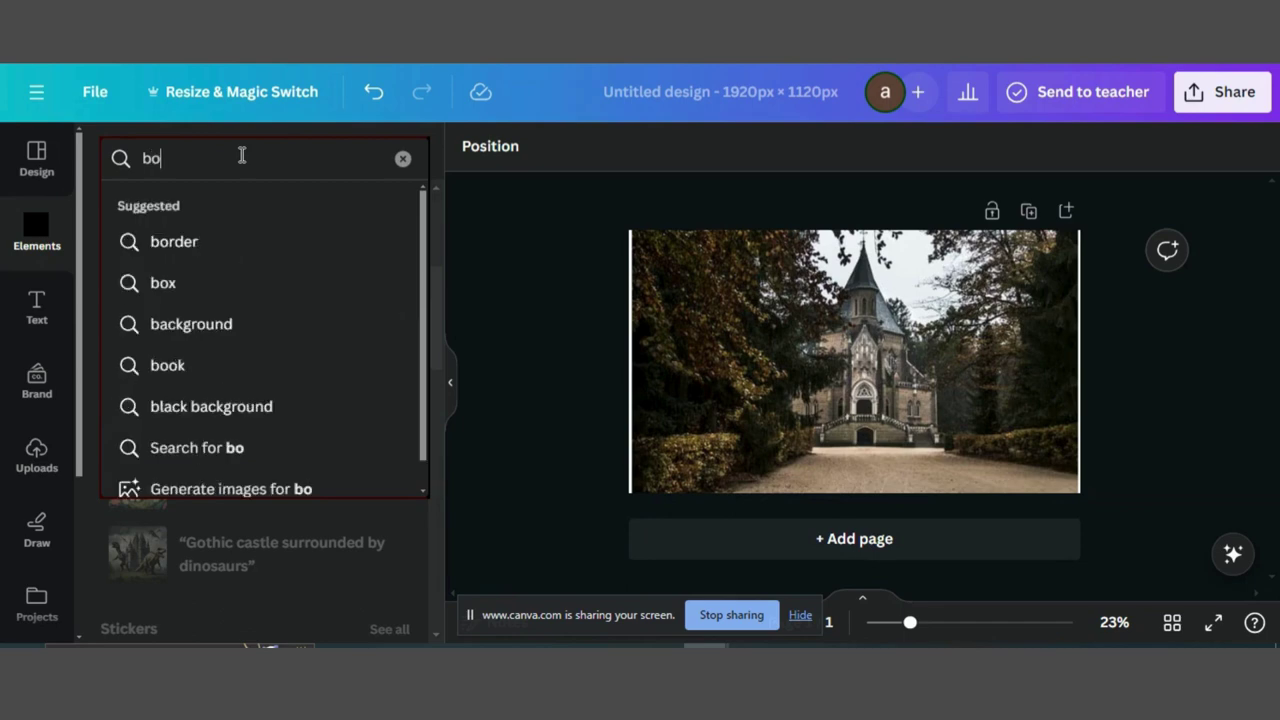
# - Search the graphic elements for "bokeh" and add the golden-brown bokeh circles graphic to the page
pyautogui.press('Return')
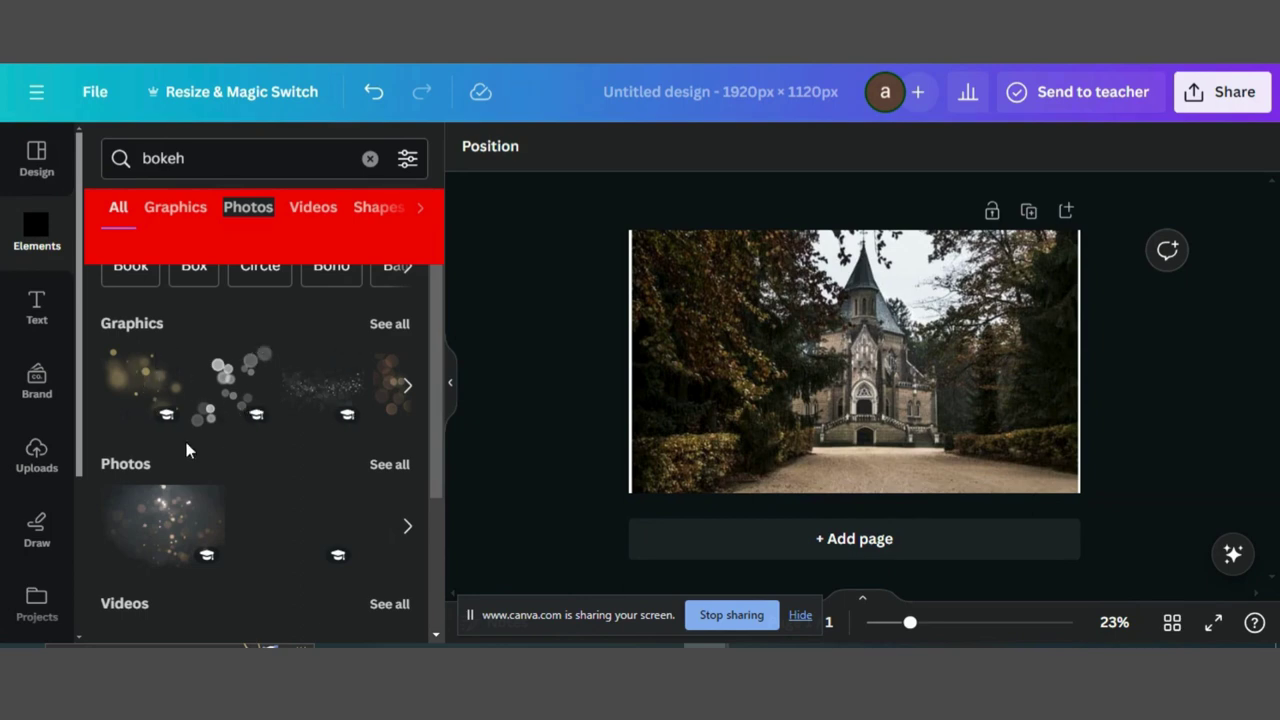
pyautogui.click(175, 207)
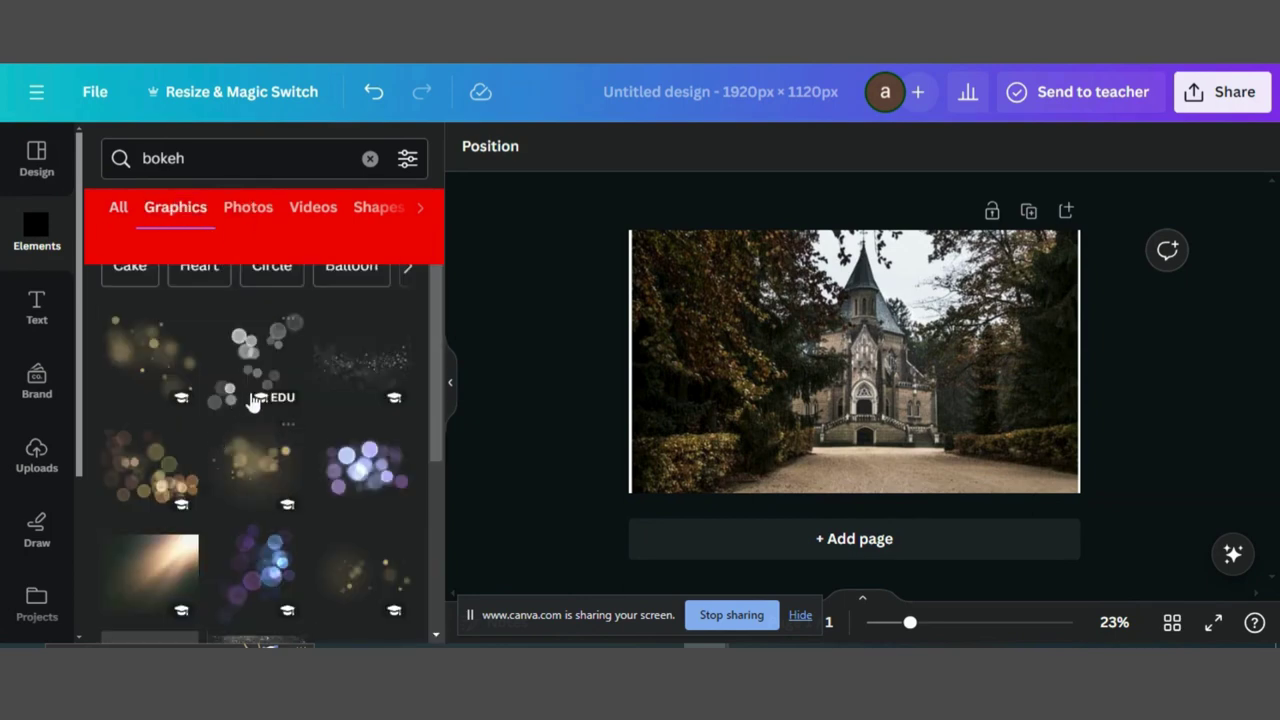
pyautogui.click(150, 483)
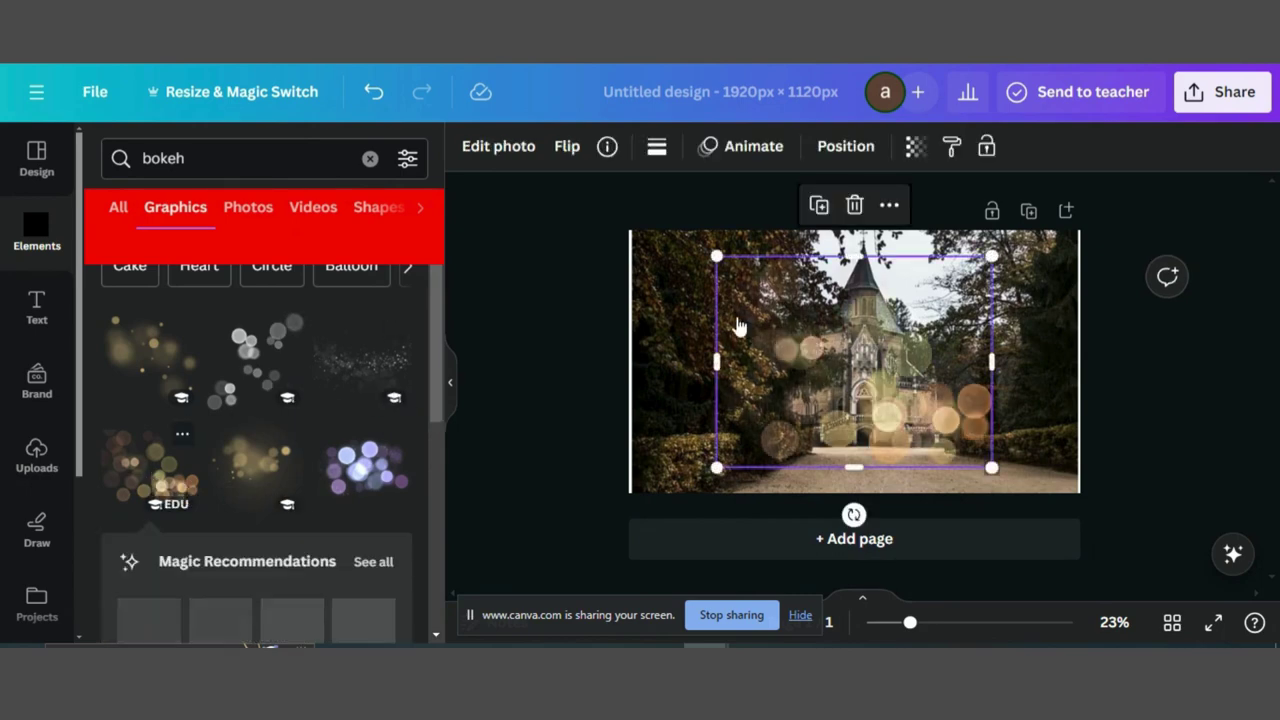
# - Rotate the bokeh graphic about a quarter turn clockwise and fit it over the trees on the photo's left side
pyautogui.moveTo(853, 514); pyautogui.dragTo(612, 366)
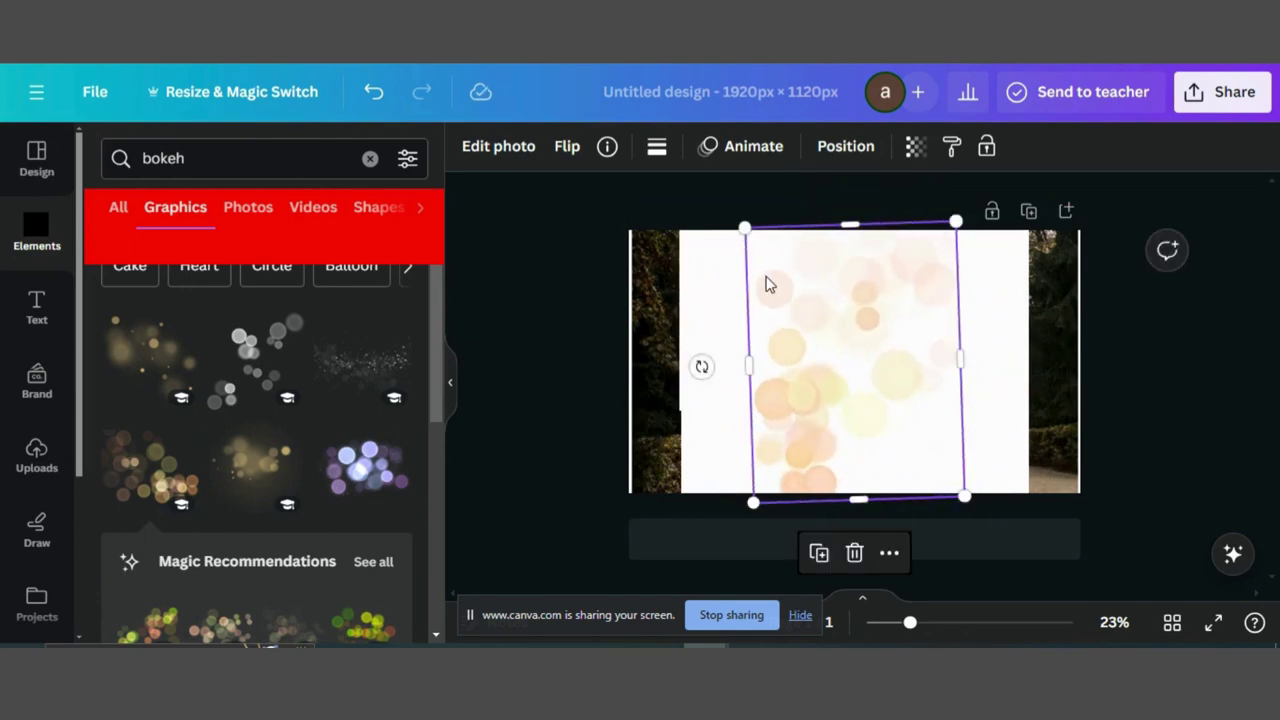
pyautogui.click(553, 324)
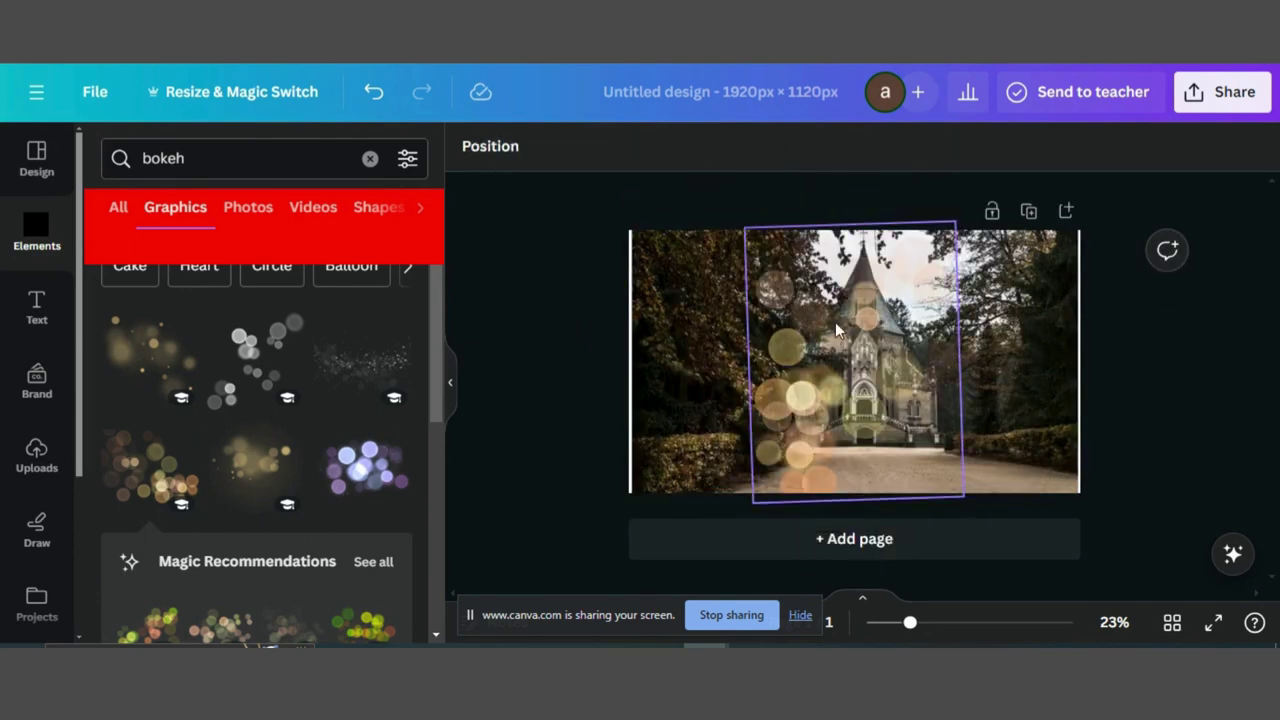
pyautogui.moveTo(808, 350); pyautogui.dragTo(686, 338)
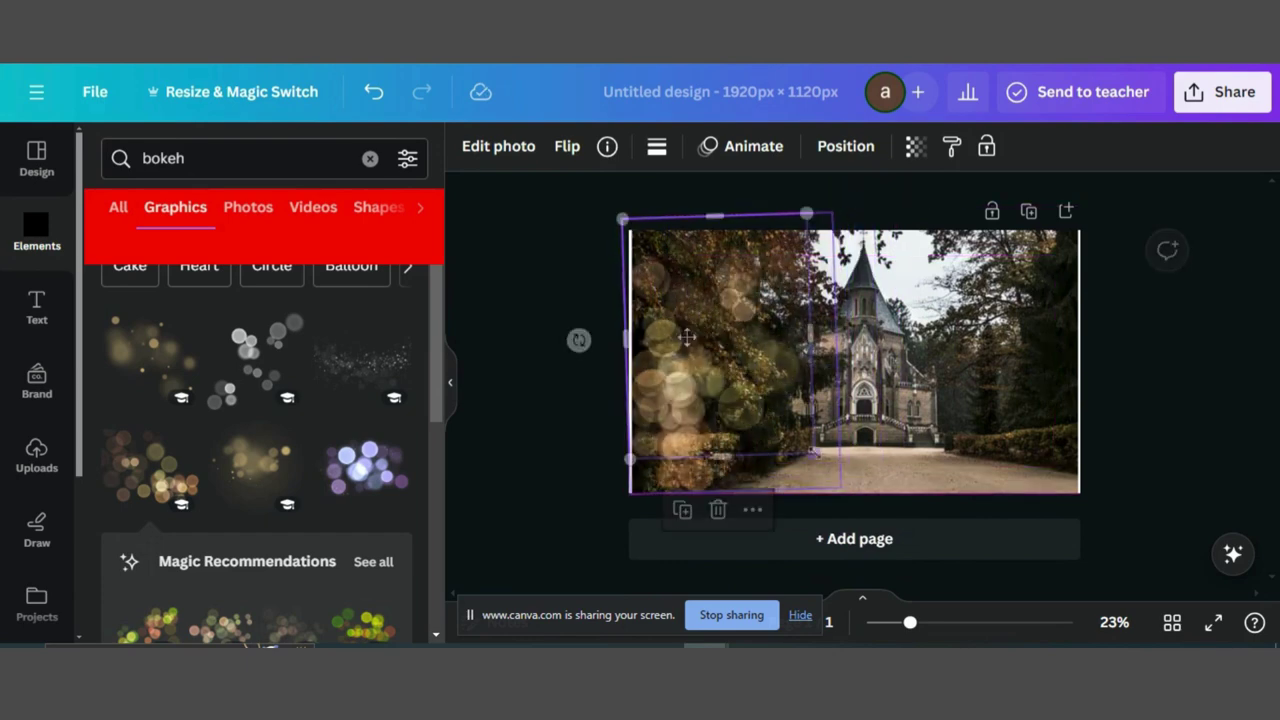
# - Set the bokeh graphic's transparency to 70
pyautogui.click(916, 147)
pyautogui.moveTo(912, 237); pyautogui.dragTo(860, 244)
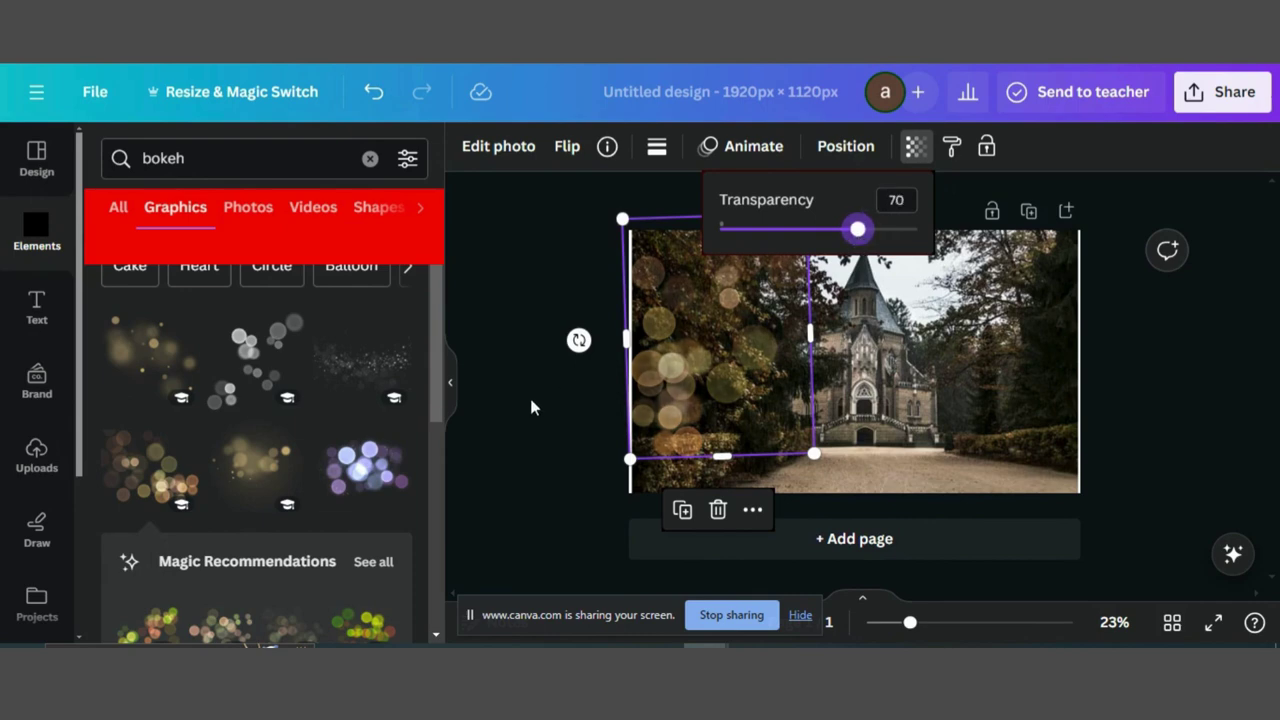
pyautogui.click(522, 427)
pyautogui.click(520, 431)
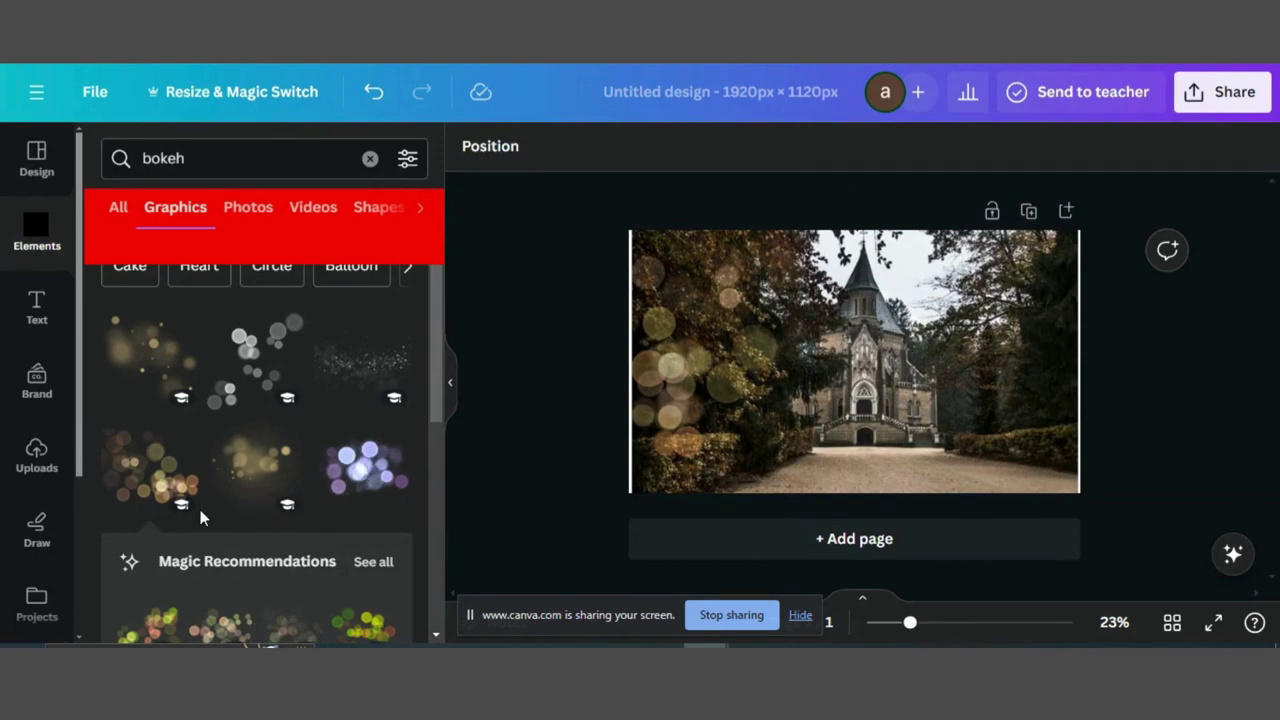
# - Add a warm light-ray graphic and a small golden bokeh graphic over the right half of the castle photo
pyautogui.scroll(-2, 200, 517)
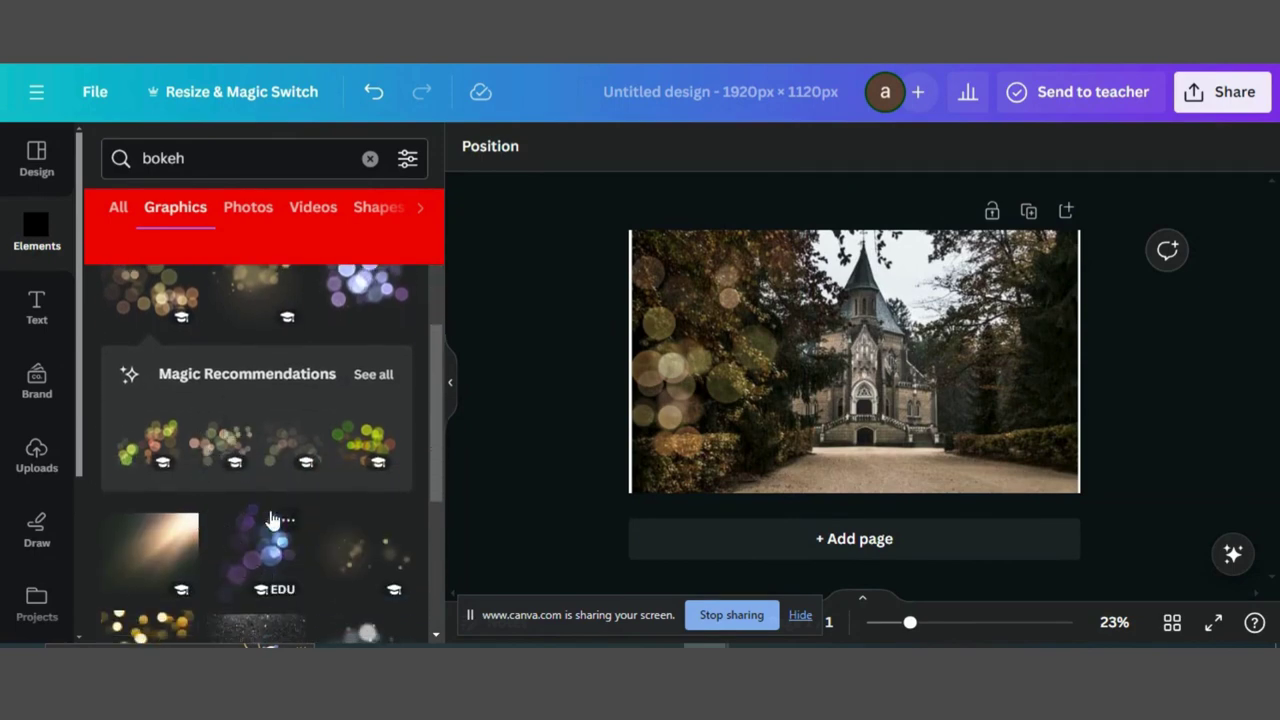
pyautogui.moveTo(270, 520); pyautogui.dragTo(955, 411)
pyautogui.moveTo(1035, 263)
pyautogui.mouseDown()
pyautogui.moveTo(977, 254)
pyautogui.moveTo(1031, 263)
pyautogui.mouseUp()
# - Download the design as a PNG at 1,920 × 1,120 px
pyautogui.click(1222, 91)
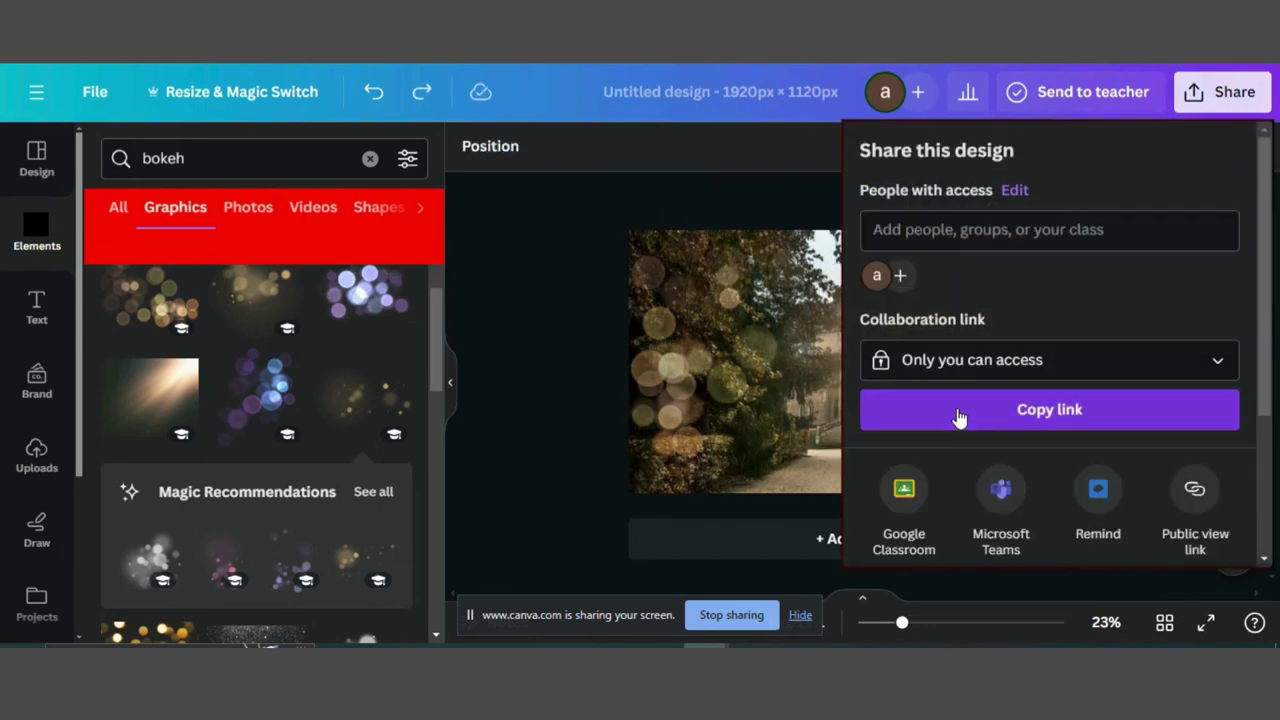
pyautogui.scroll(-2, 957, 414)
pyautogui.click(962, 406)
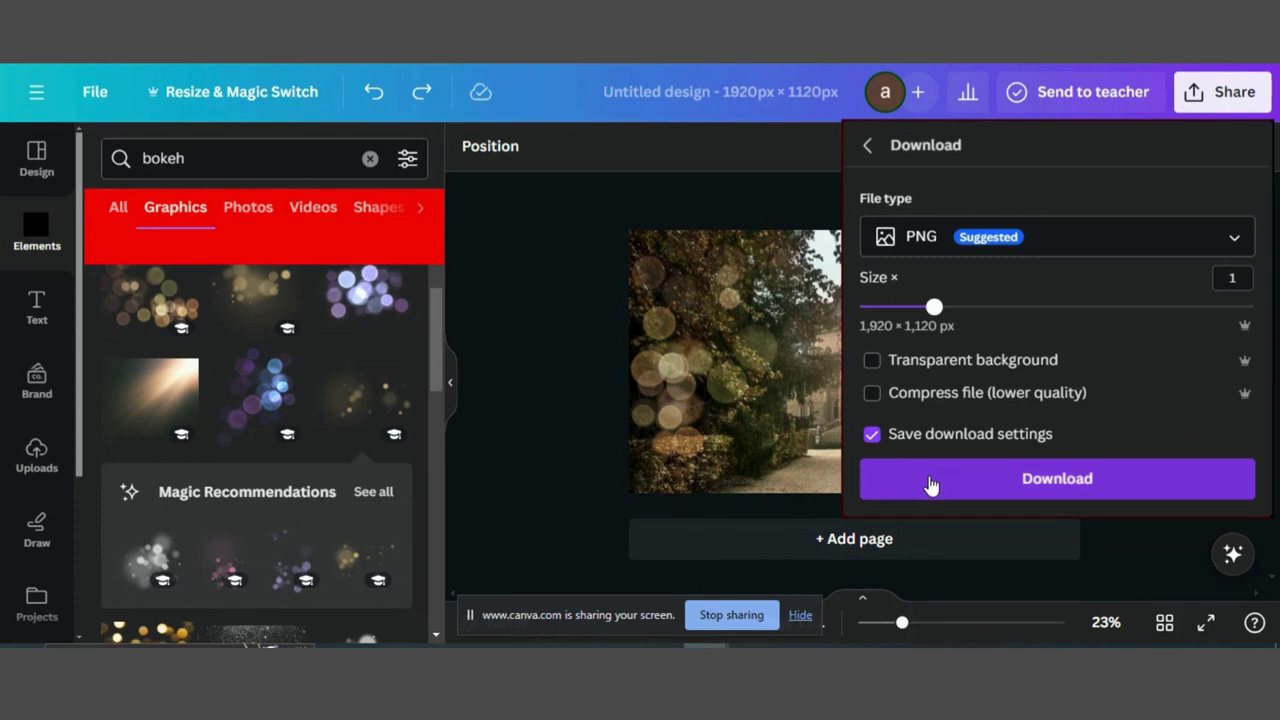
pyautogui.click(930, 483)
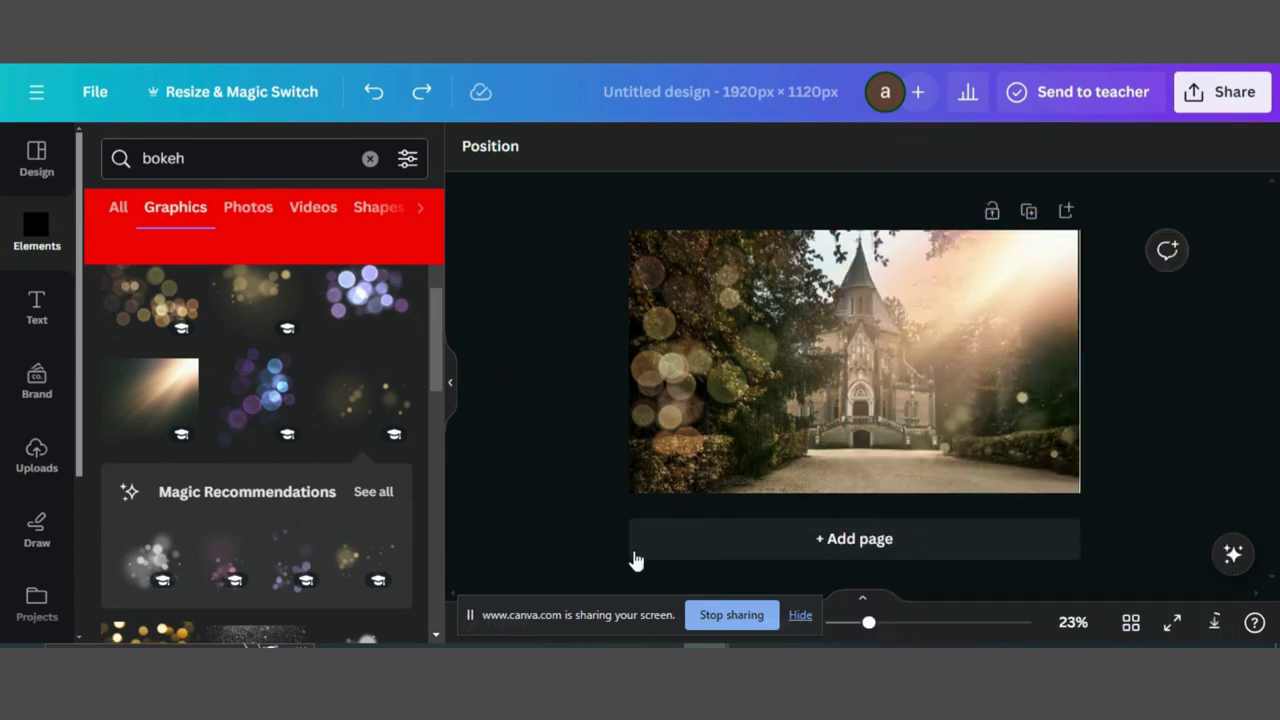
# - Add a blank second page, upload the downloaded castle PNG and place it on that page
pyautogui.click(757, 541)
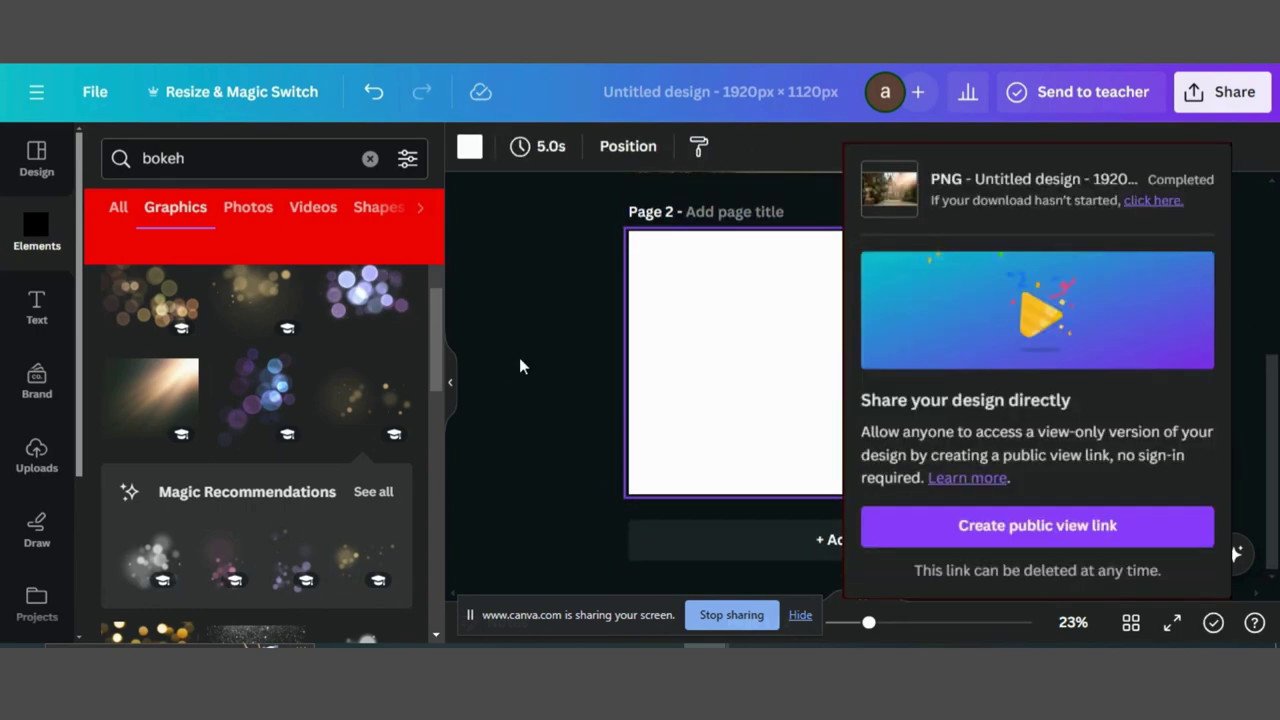
pyautogui.click(729, 314)
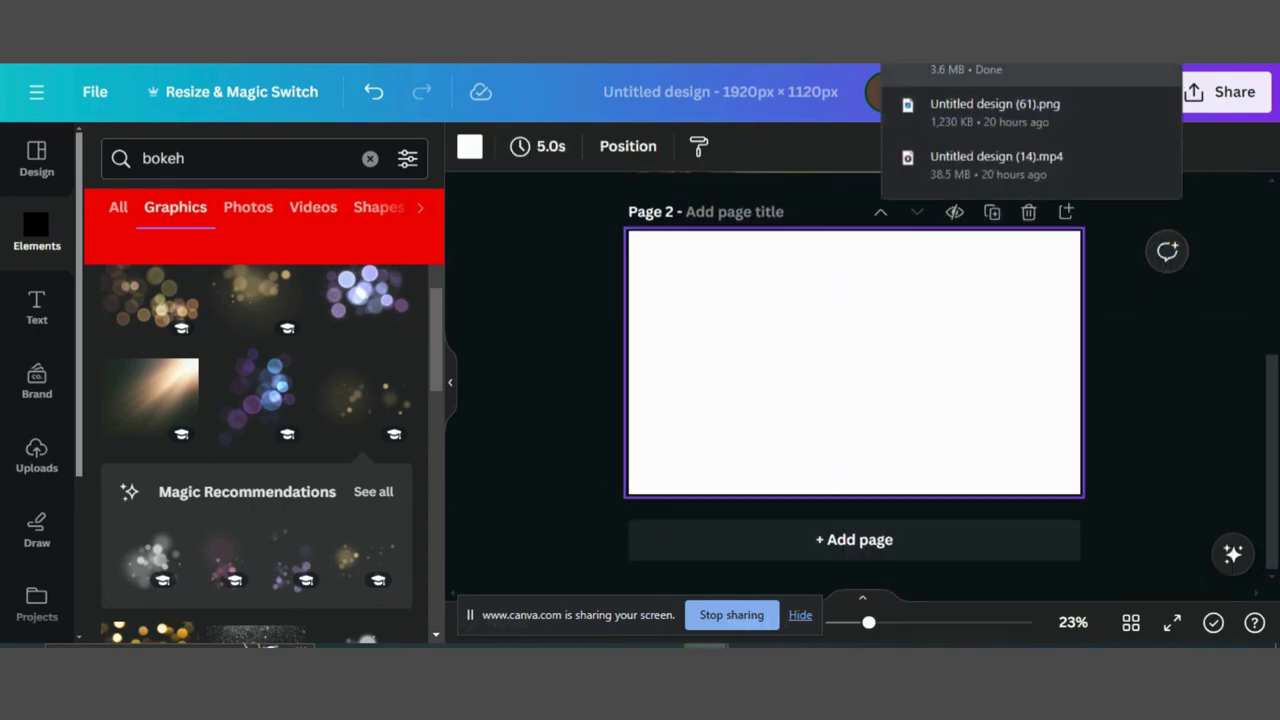
pyautogui.moveTo(995, 110); pyautogui.dragTo(320, 341)
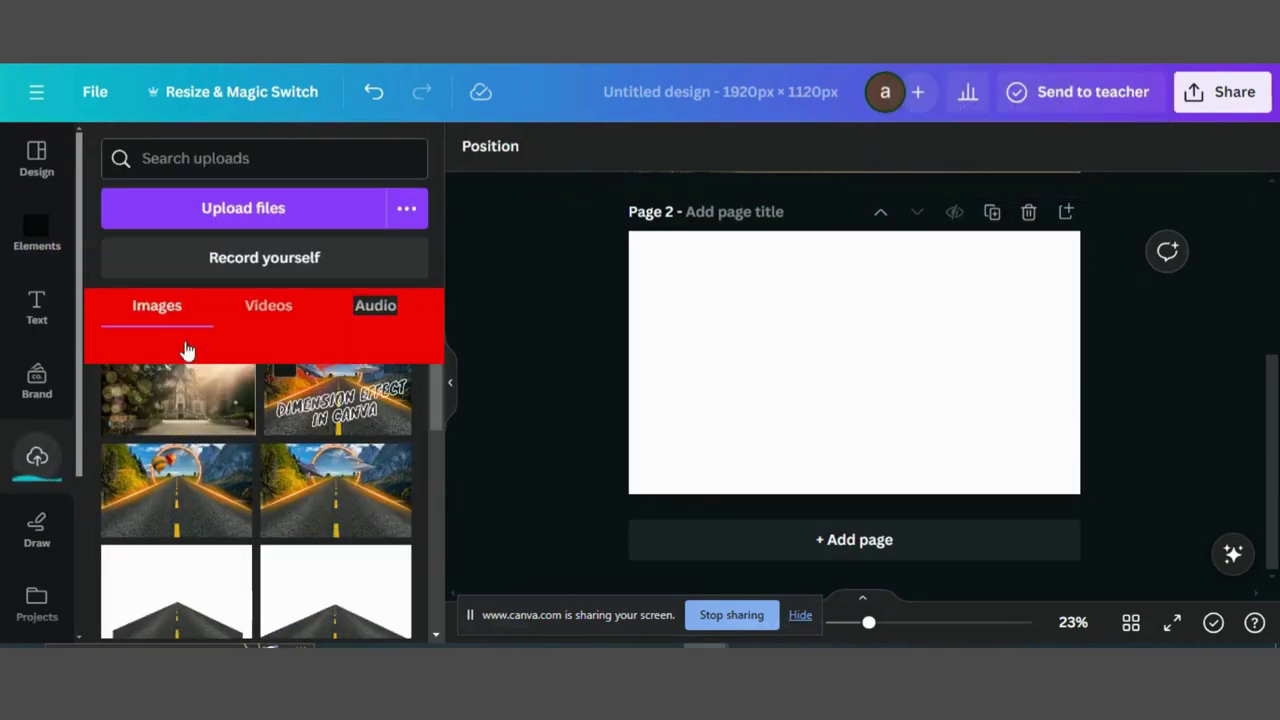
pyautogui.click(167, 413)
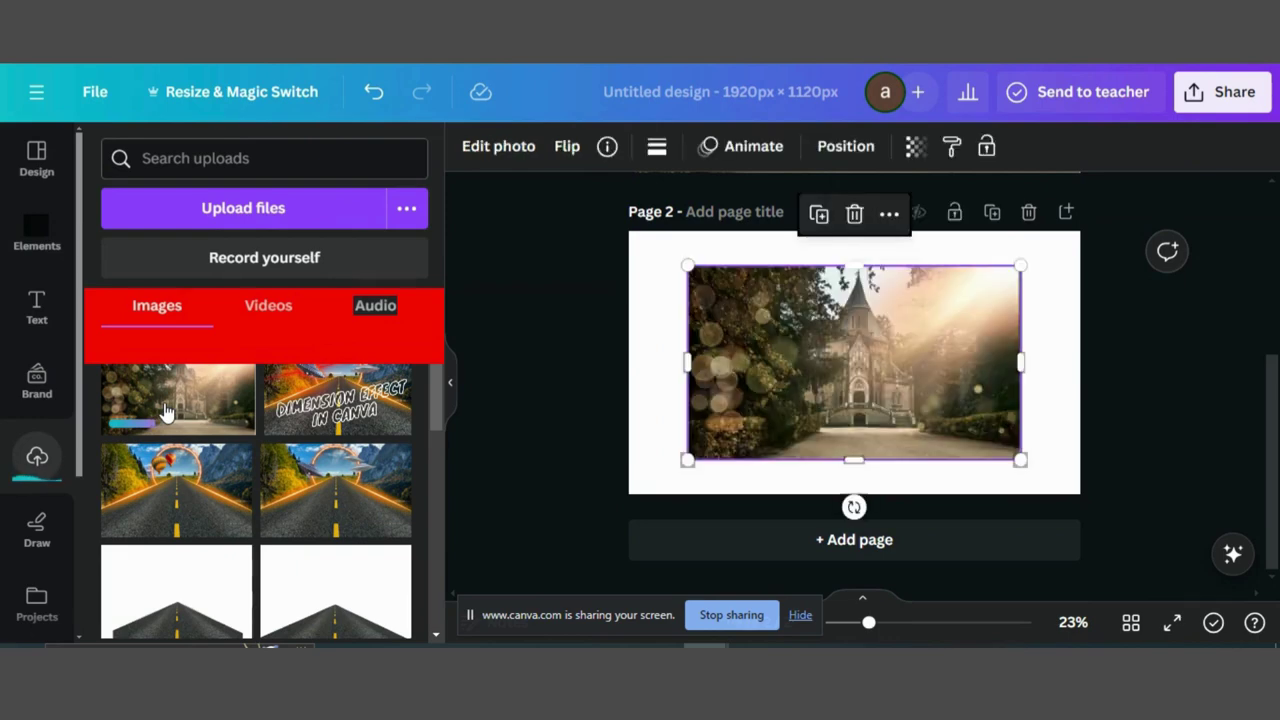
# - Set the castle image as the background of page 2
pyautogui.rightClick(785, 380)
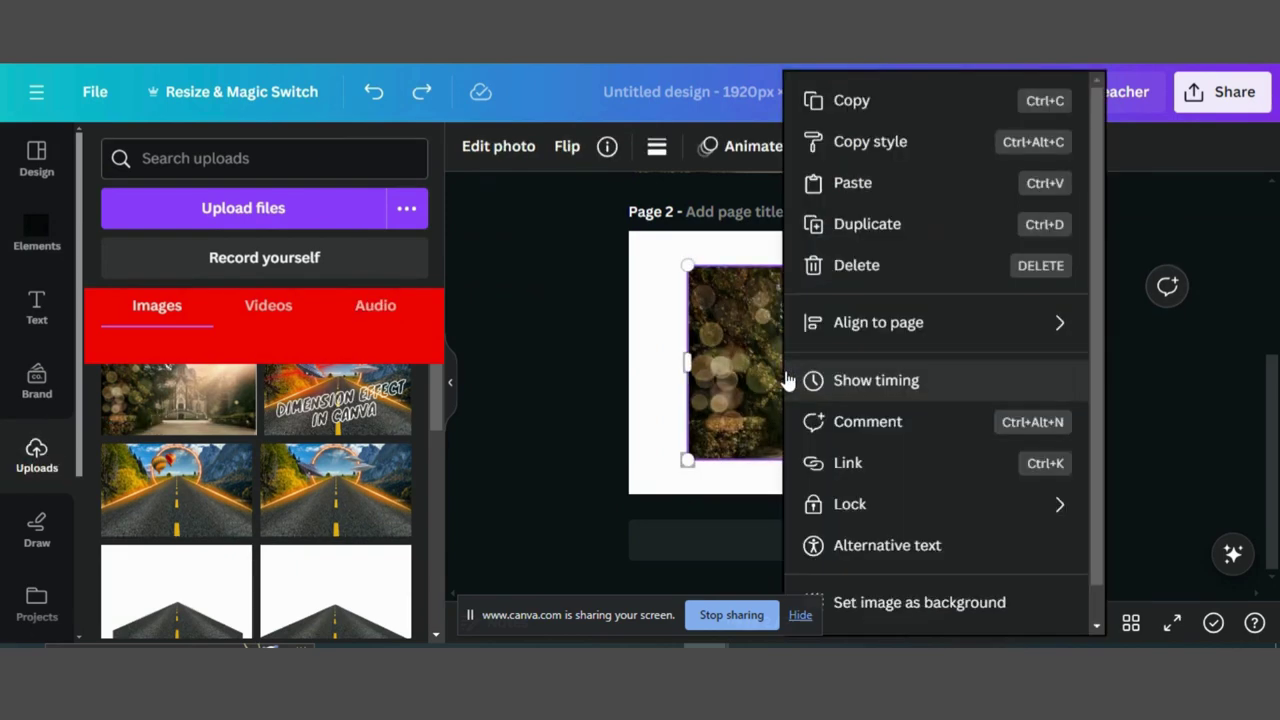
pyautogui.click(912, 600)
pyautogui.click(991, 396)
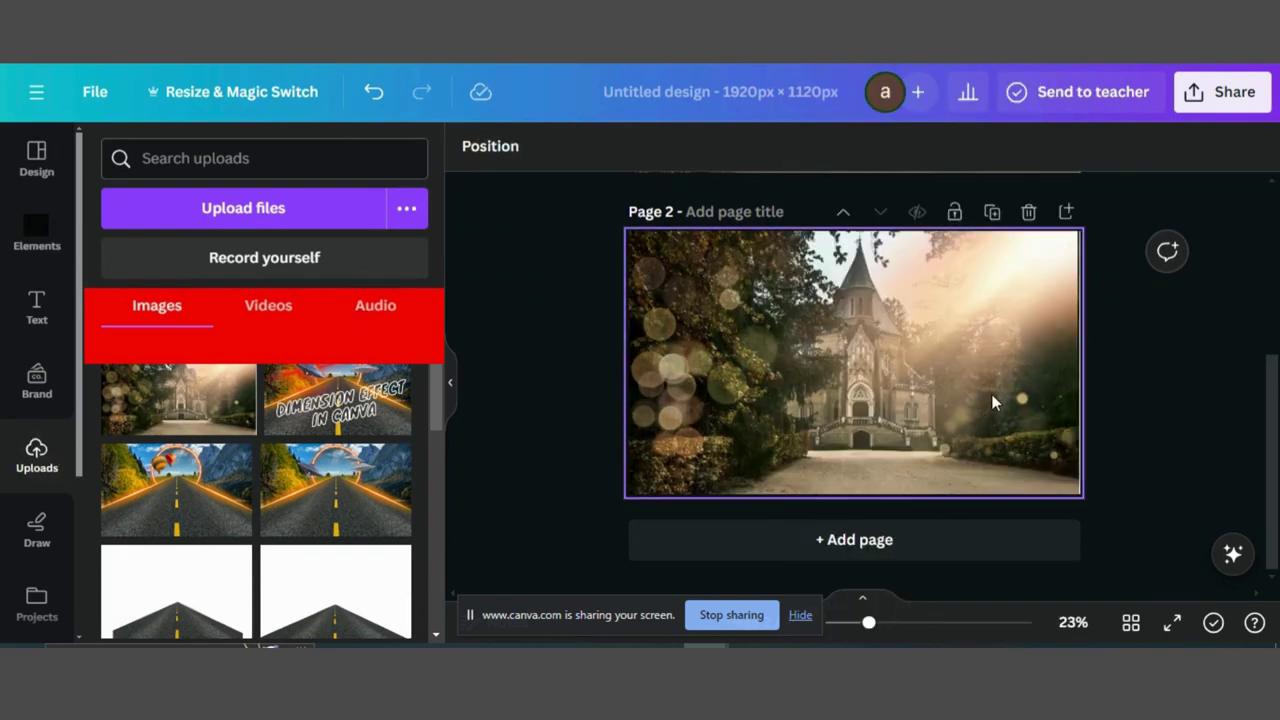
pyautogui.click(1182, 355)
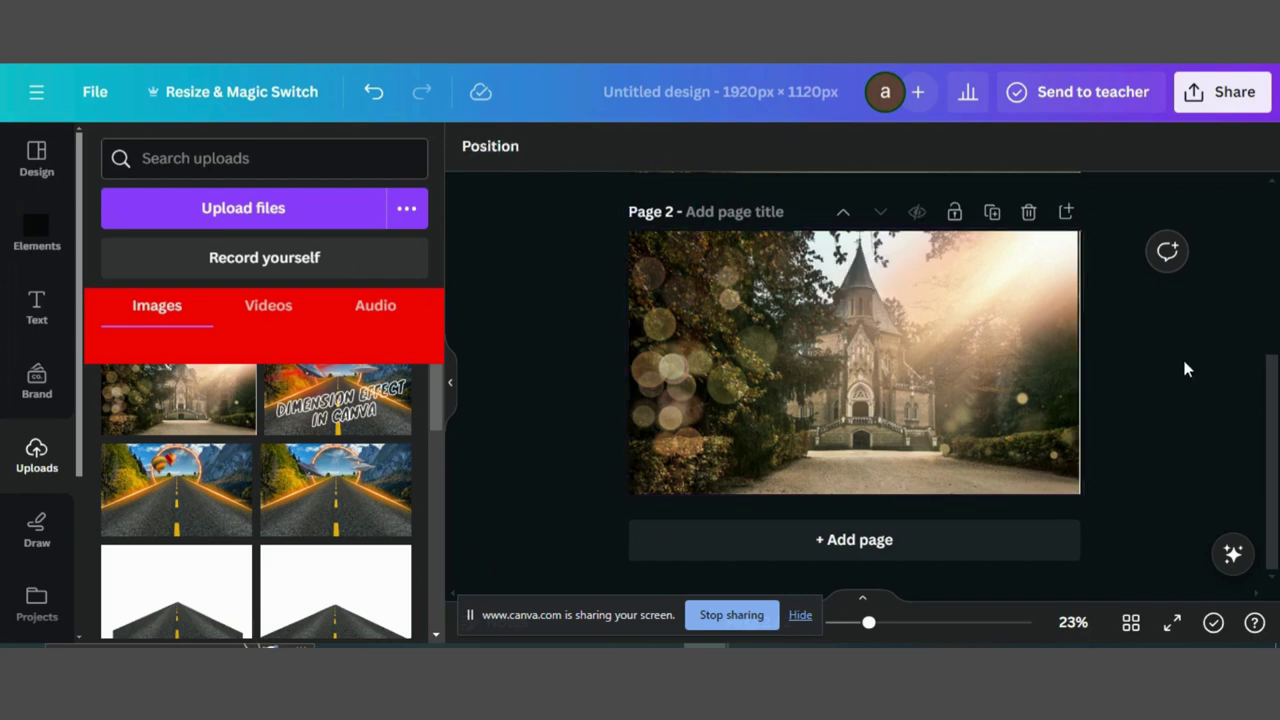
# - Set the page 2 background image's brightness to -19
pyautogui.click(982, 352)
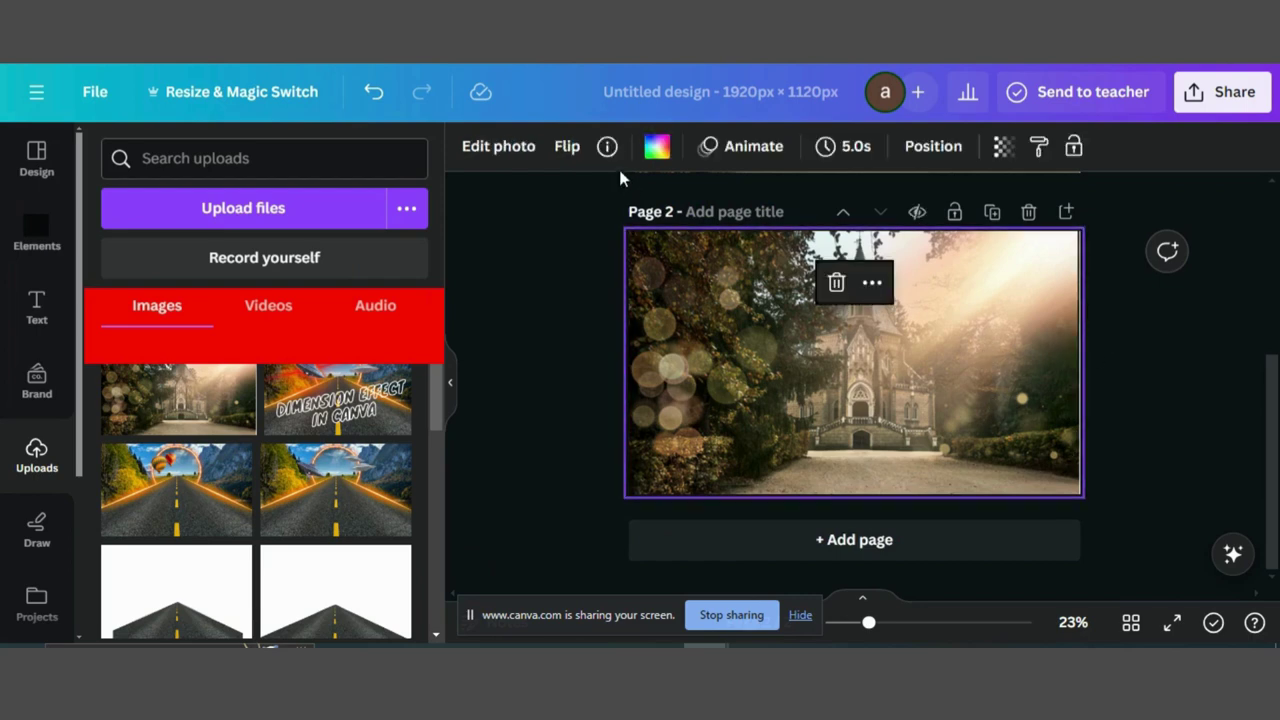
pyautogui.click(497, 145)
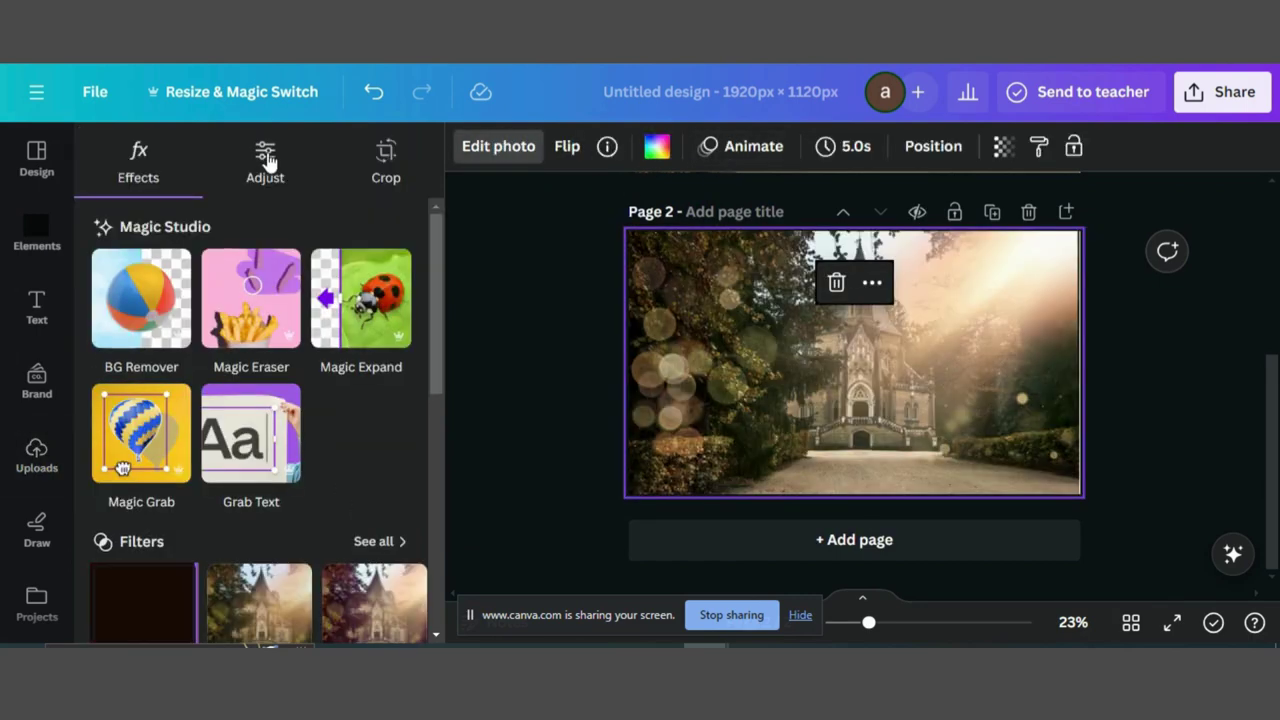
pyautogui.click(265, 157)
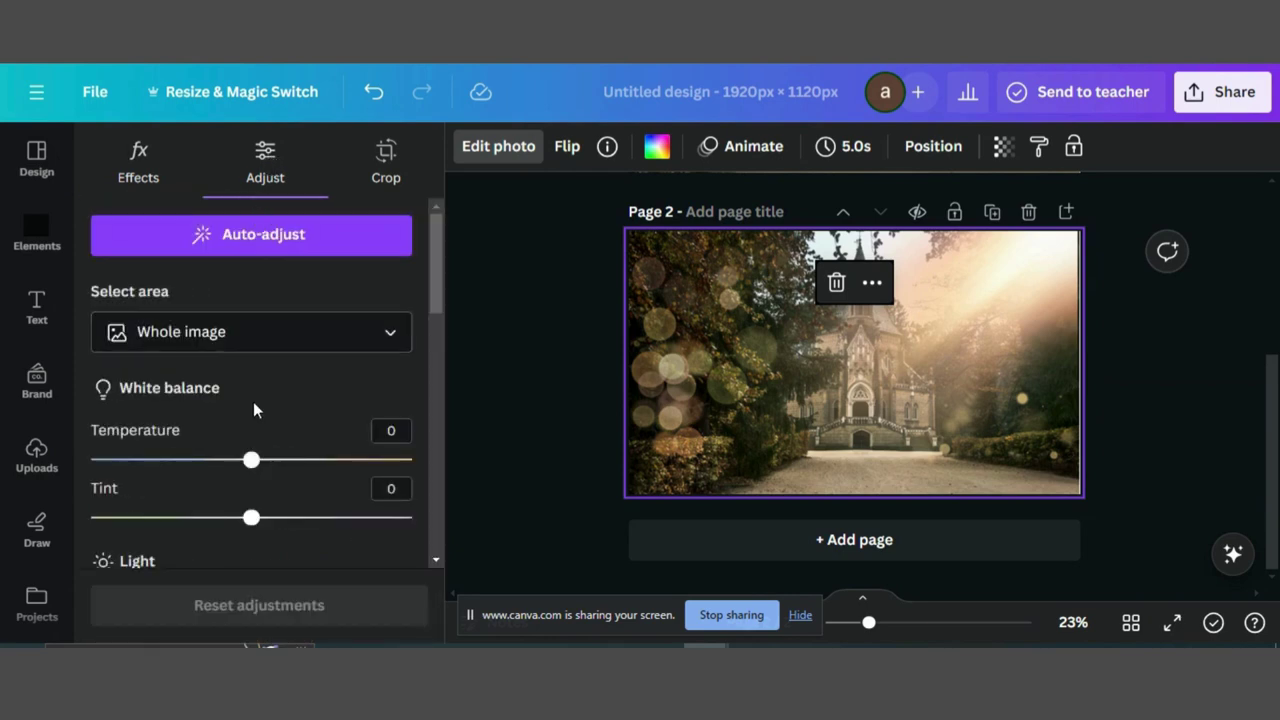
pyautogui.scroll(-2, 253, 405)
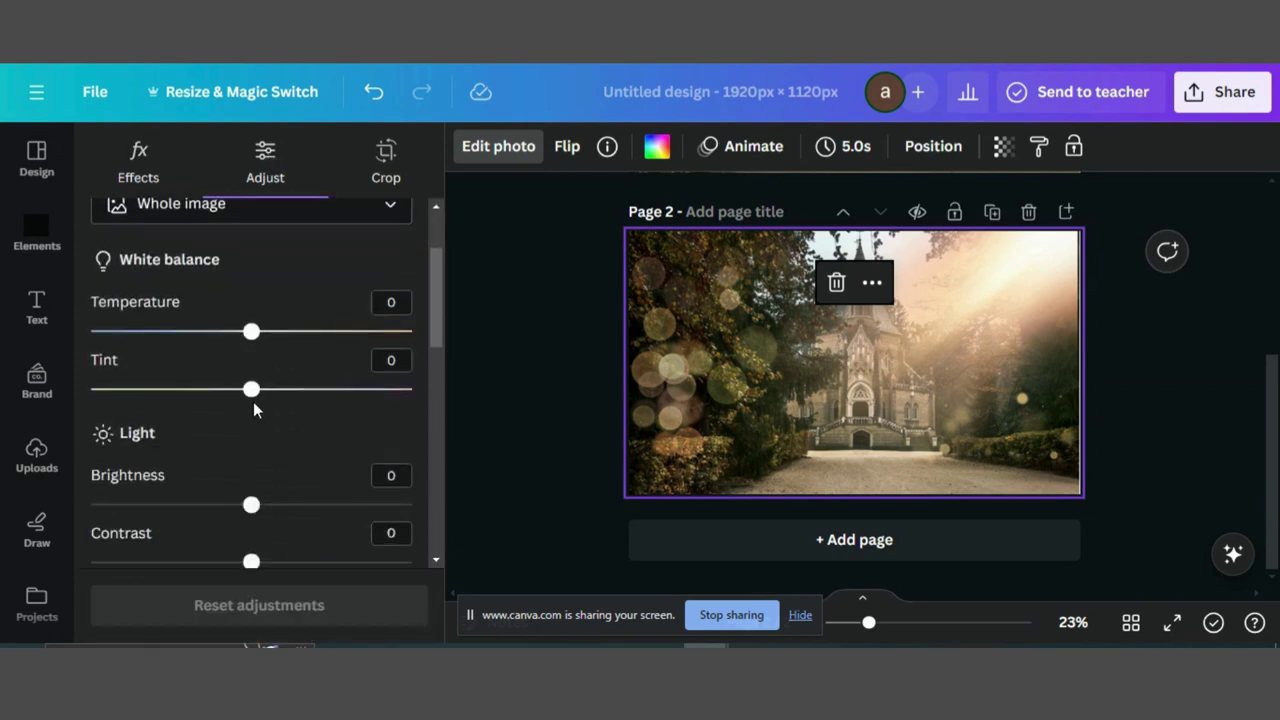
pyautogui.scroll(-1, 253, 401)
pyautogui.moveTo(251, 453); pyautogui.dragTo(208, 457)
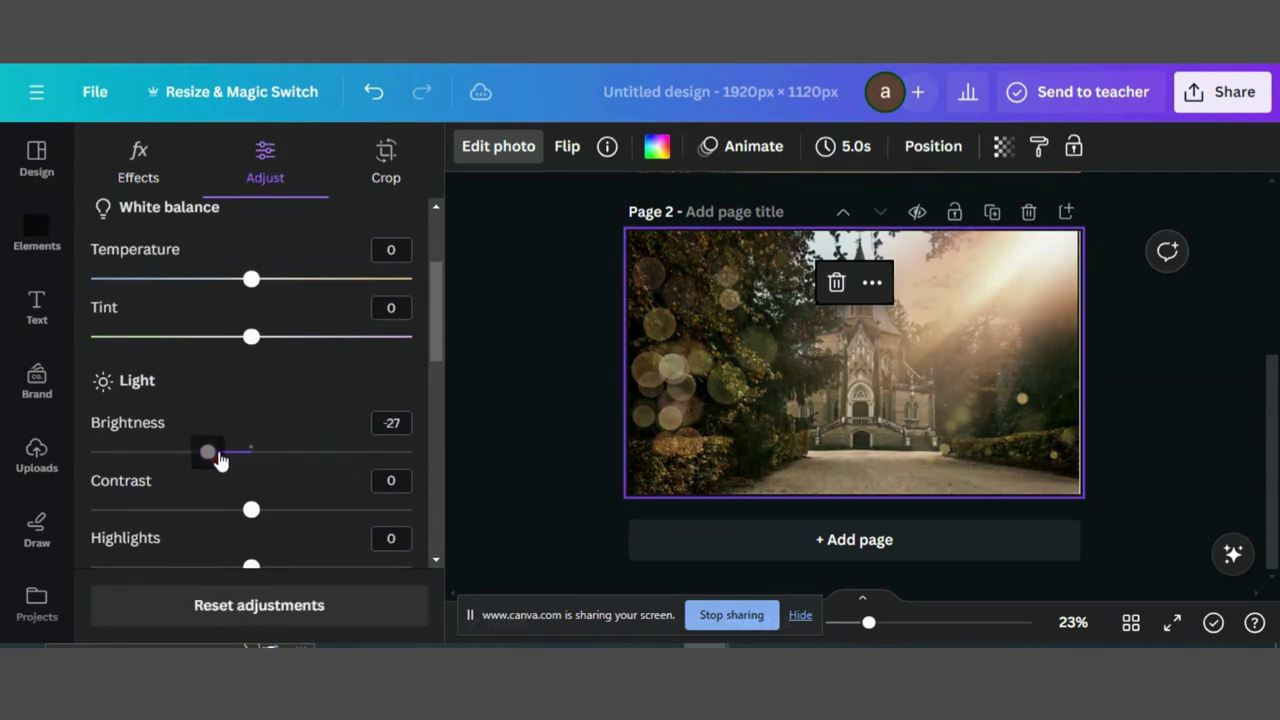
pyautogui.moveTo(217, 454); pyautogui.dragTo(221, 453)
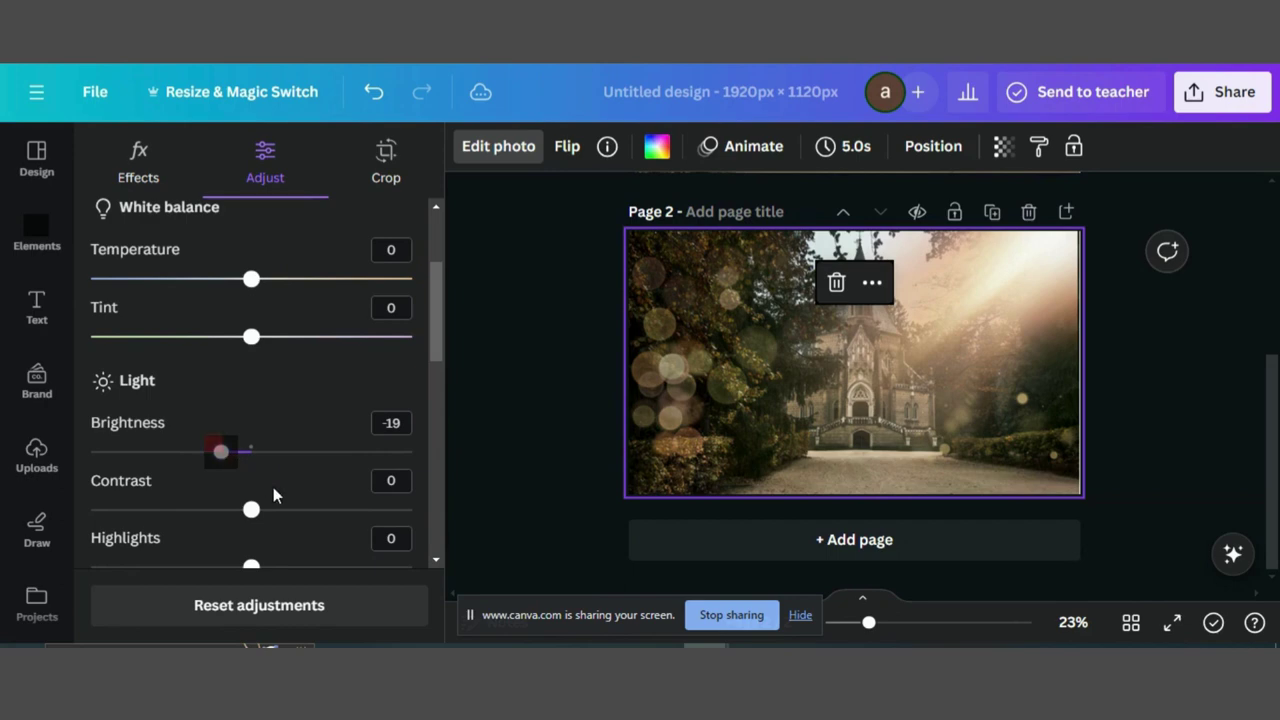
# - Set the background image's sharpness to 9
pyautogui.scroll(-5, 273, 487)
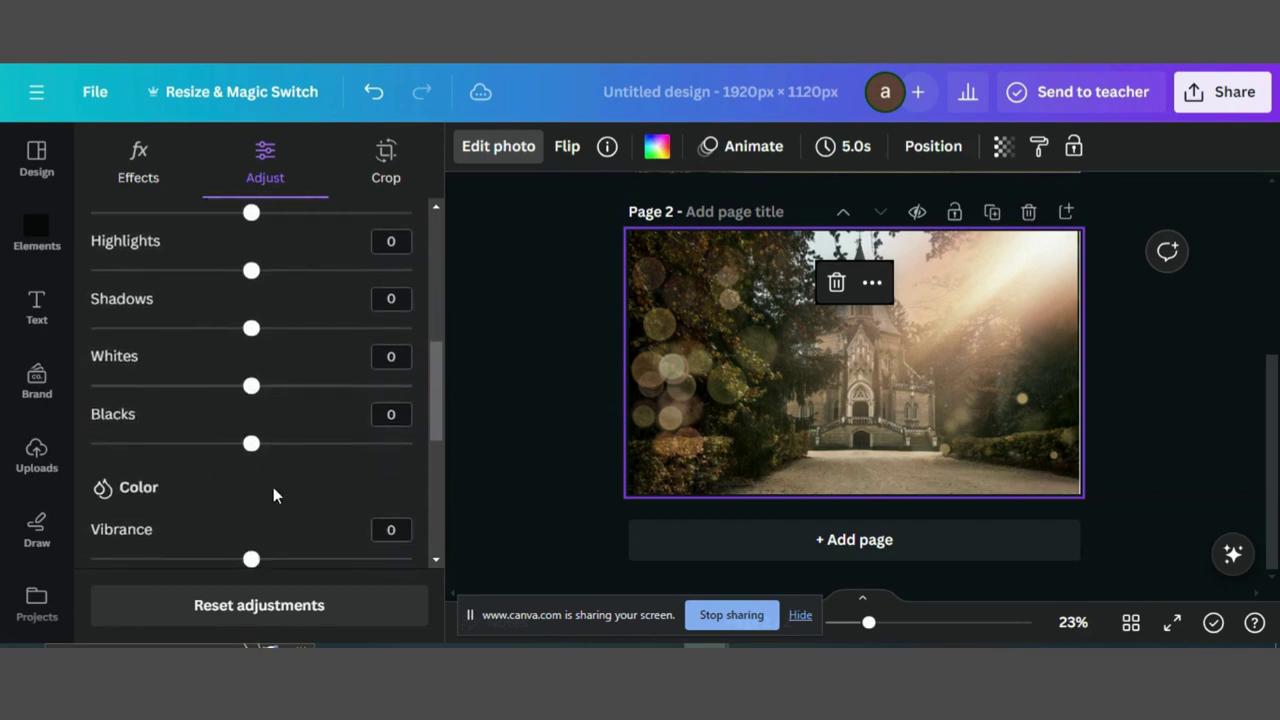
pyautogui.scroll(-5, 273, 487)
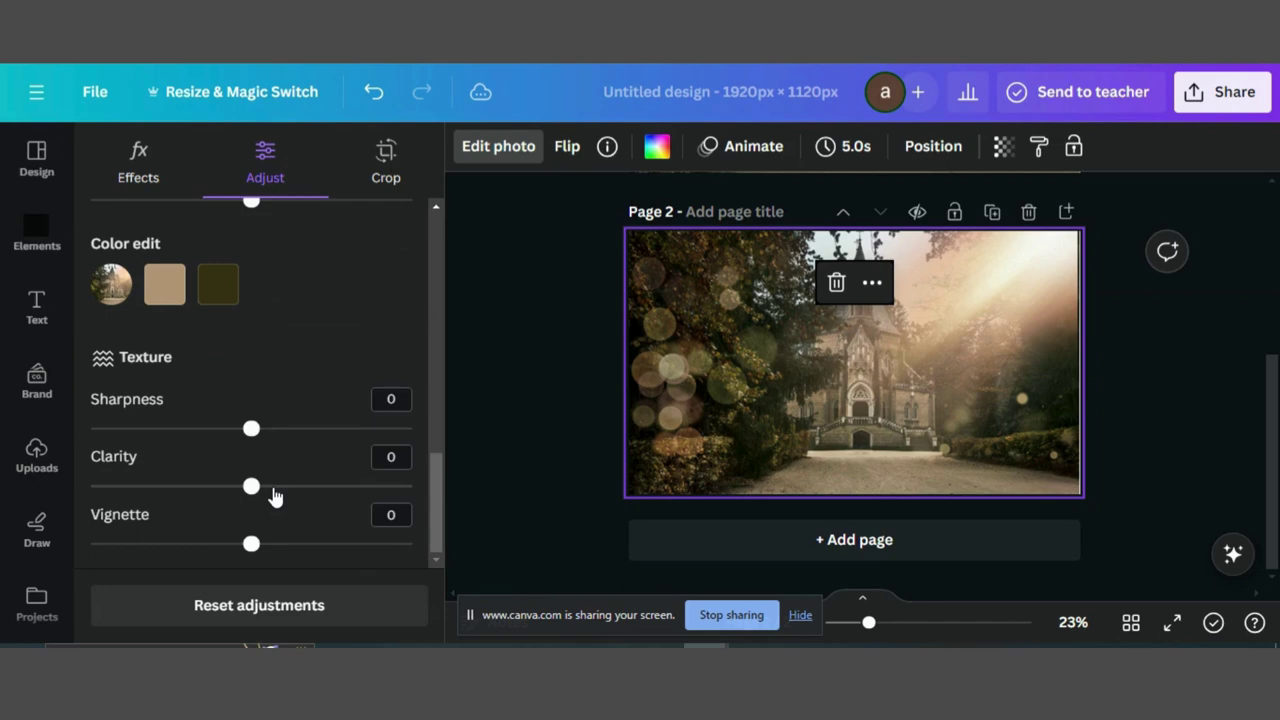
pyautogui.moveTo(252, 432); pyautogui.dragTo(267, 436)
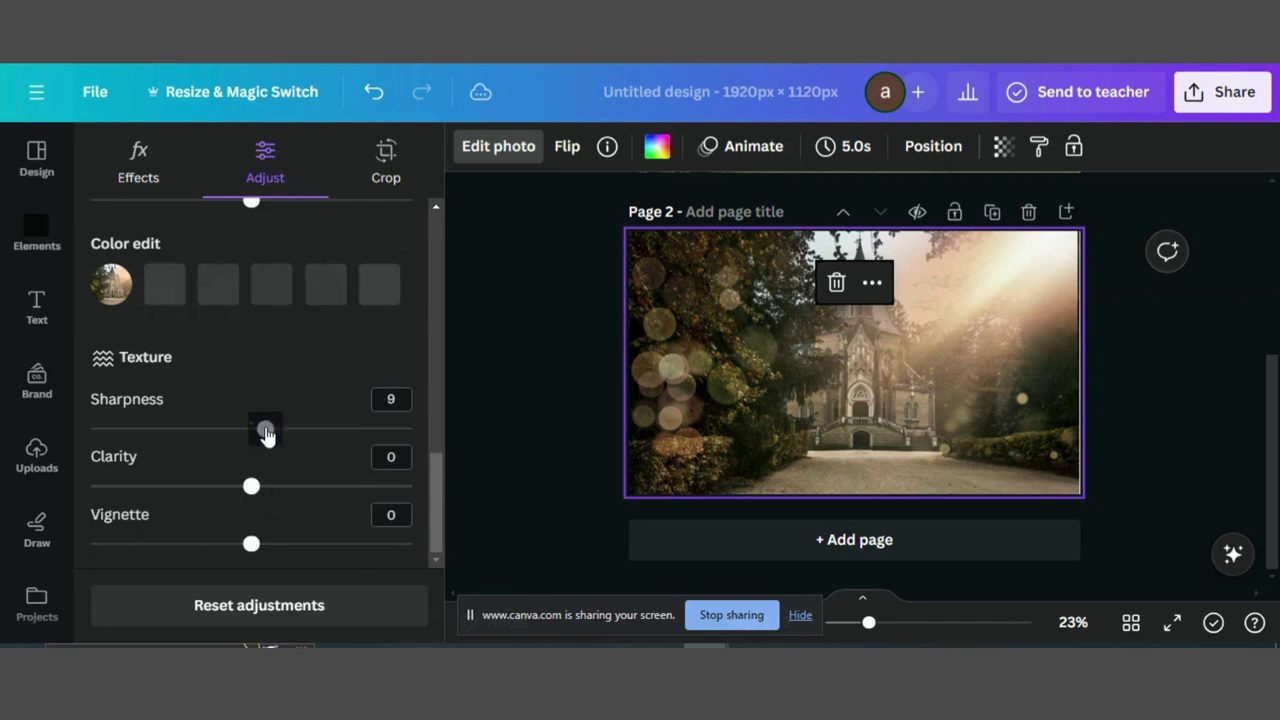
# - Search the elements for "wood" and show only graphics
pyautogui.click(37, 230)
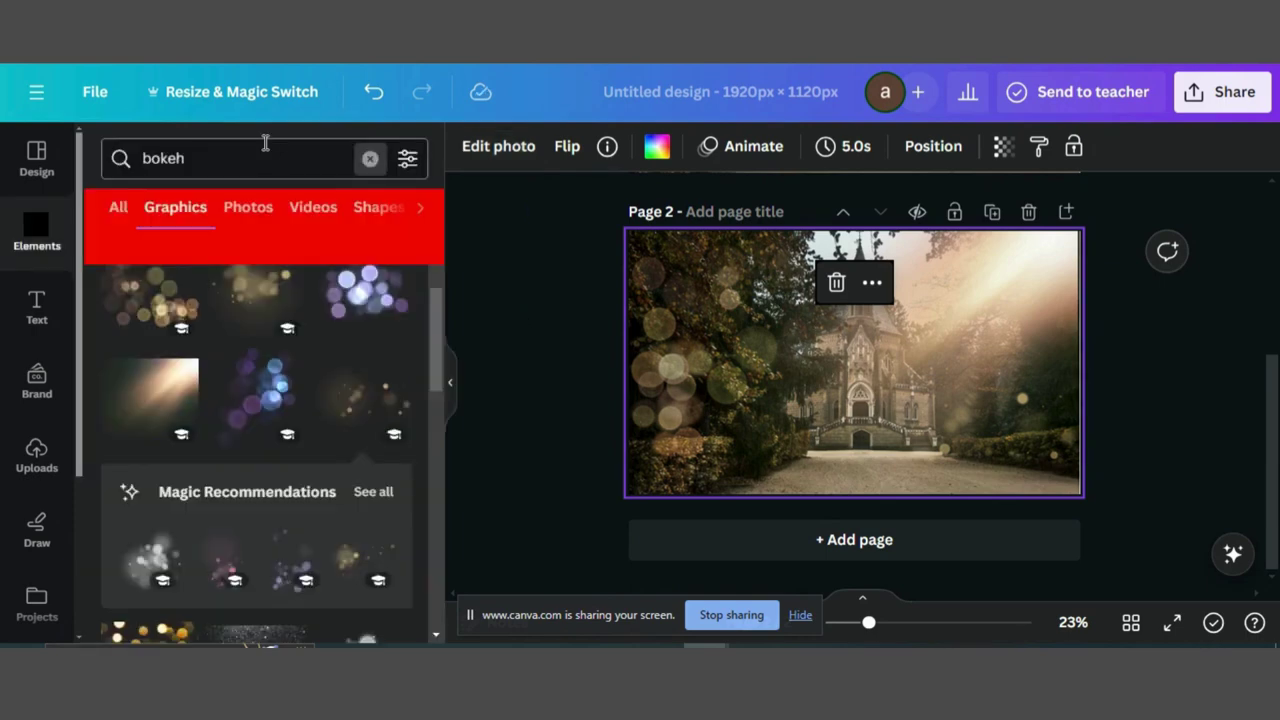
pyautogui.write('wood')
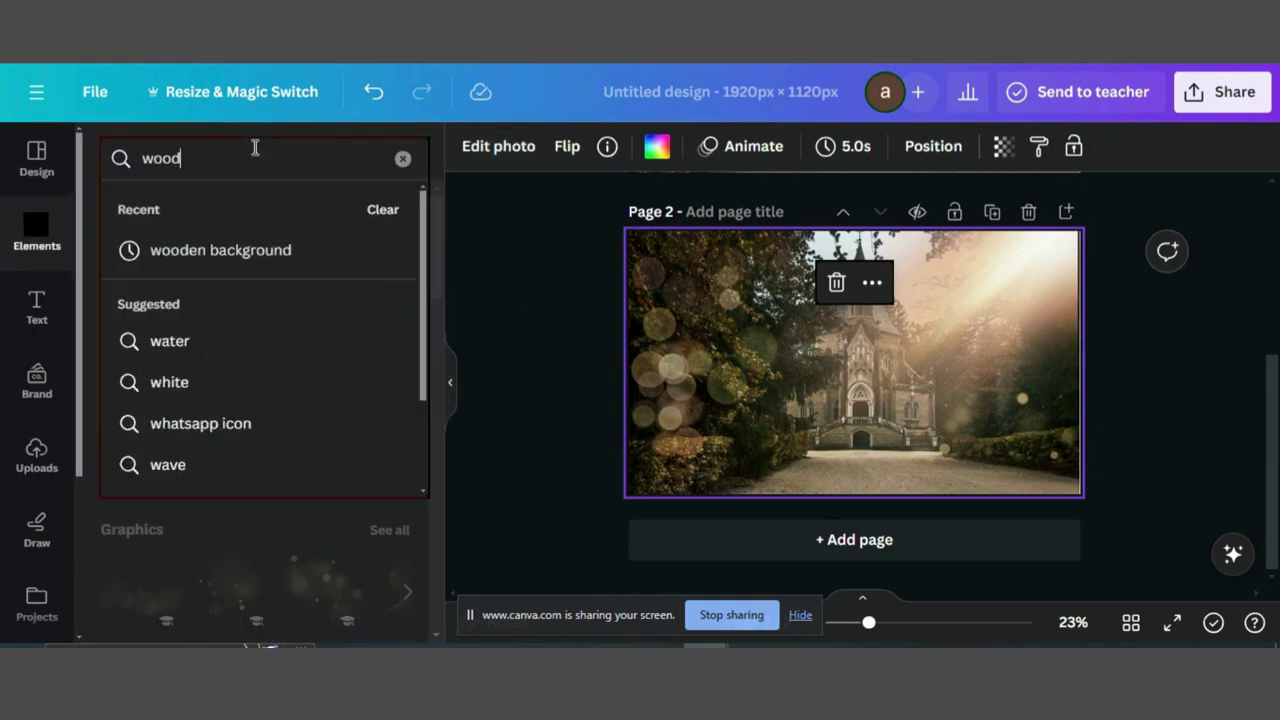
pyautogui.press('Return')
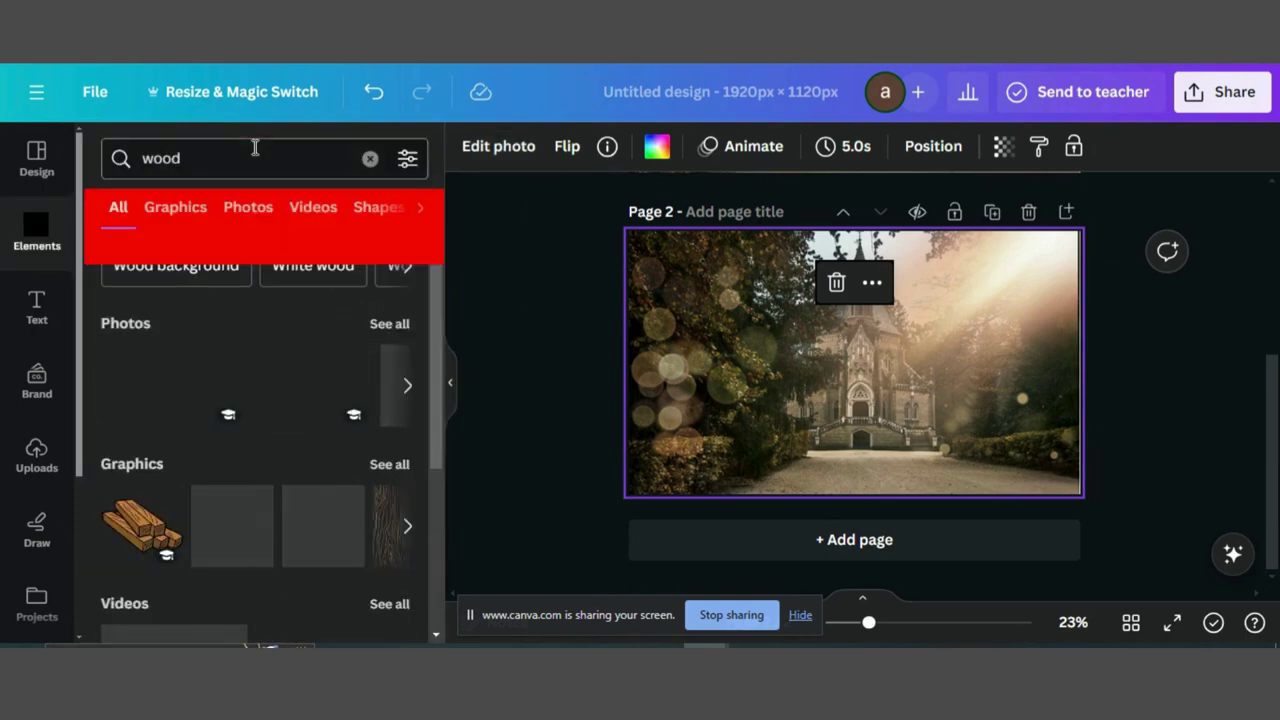
pyautogui.click(180, 212)
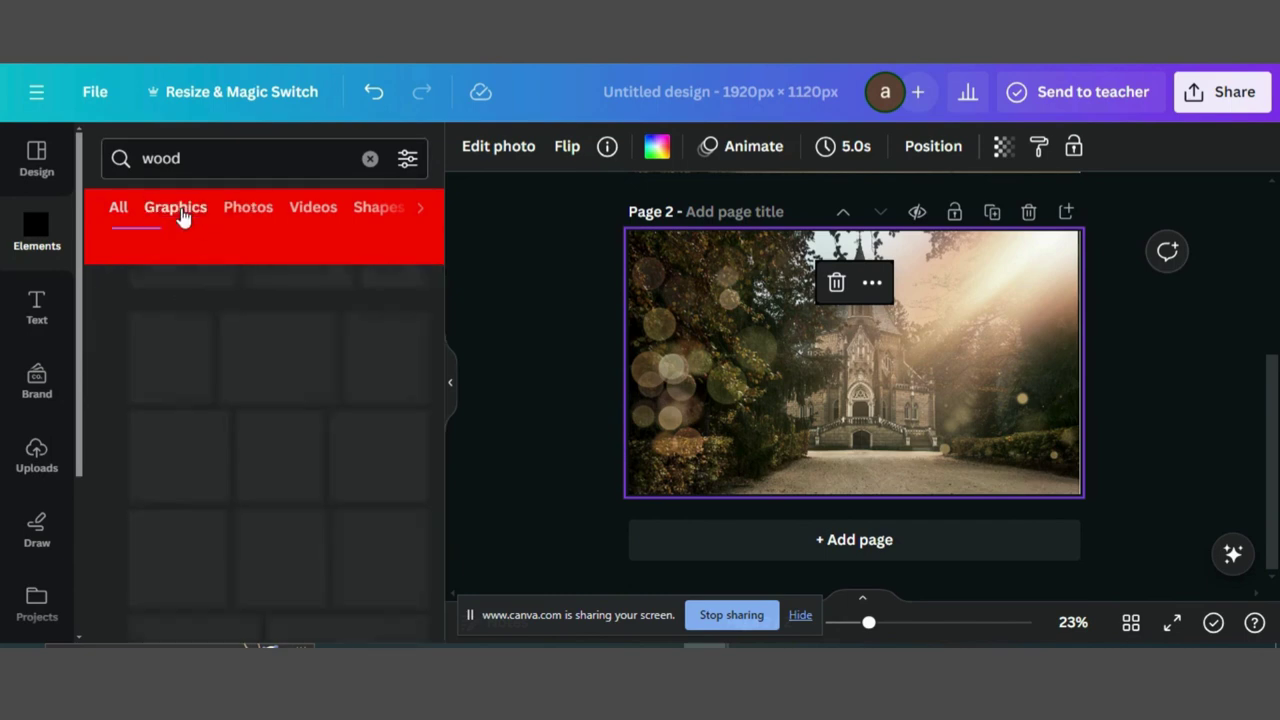
# - Search the photos for "wood surface" and "Wood table", and add a wooden tabletop photo with a blurred white room to page 2
pyautogui.click(270, 158)
pyautogui.write('surface')
pyautogui.press('Return')
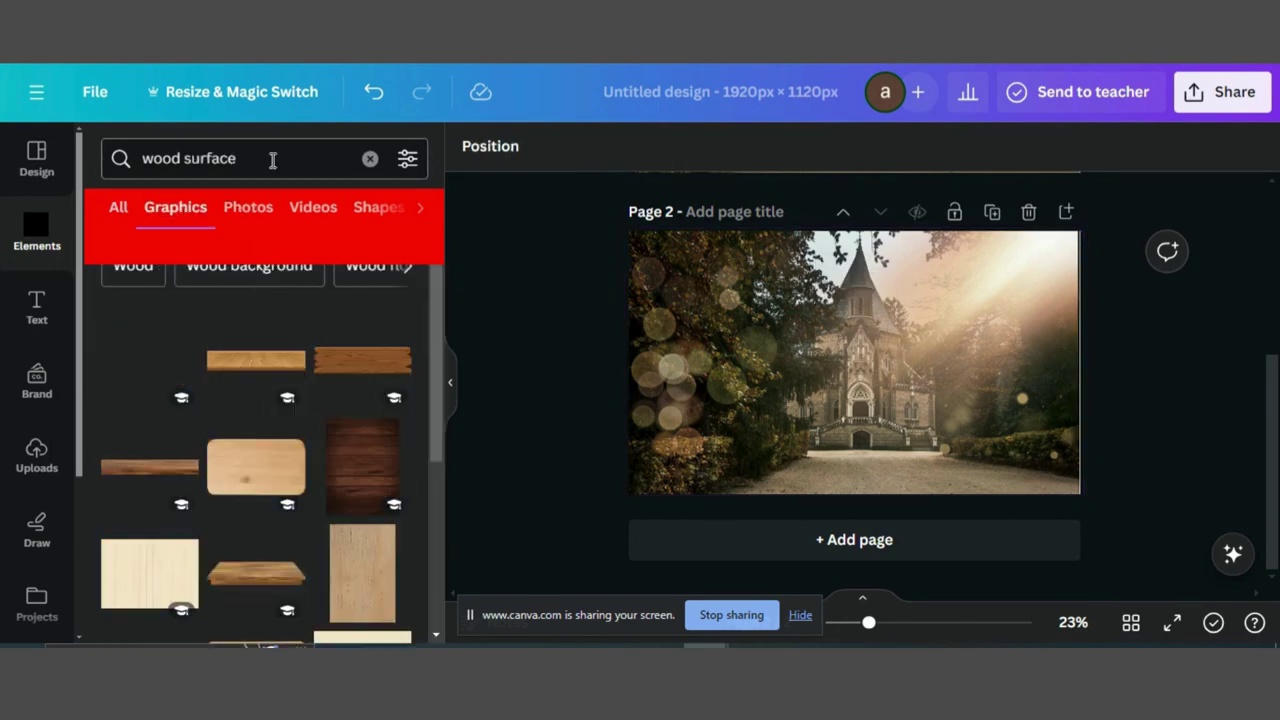
pyautogui.click(240, 216)
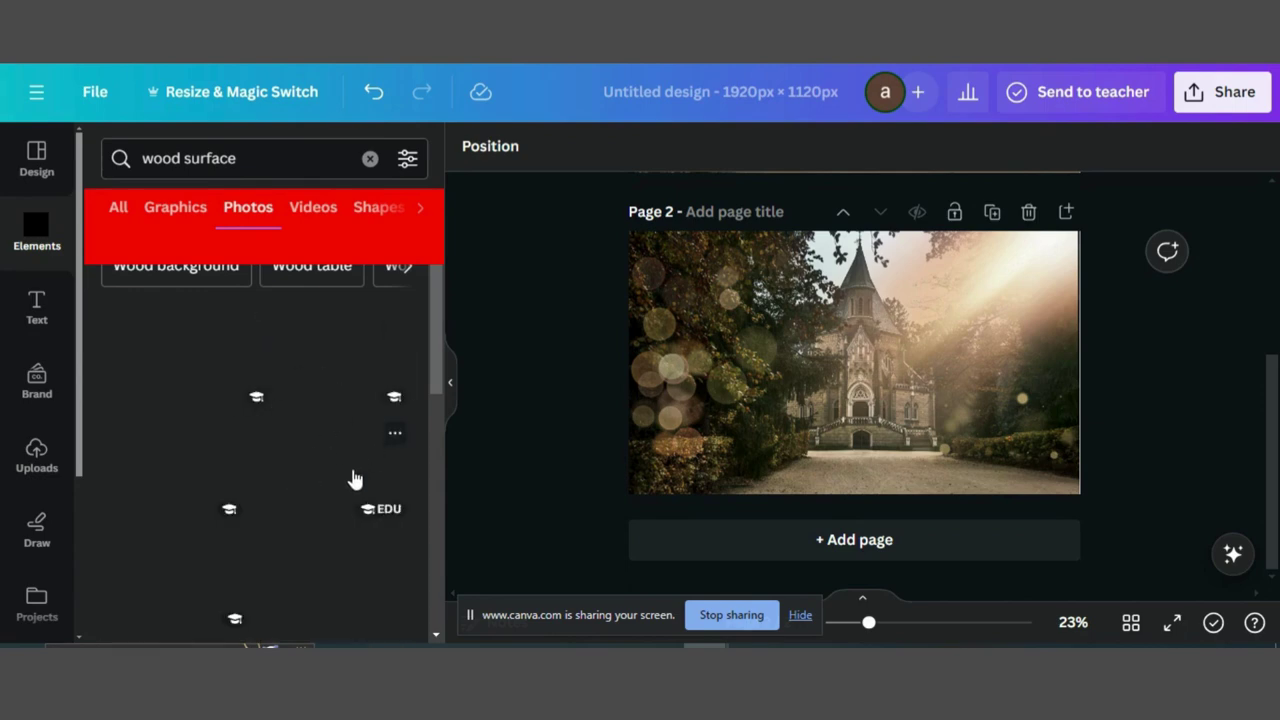
pyautogui.click(350, 481)
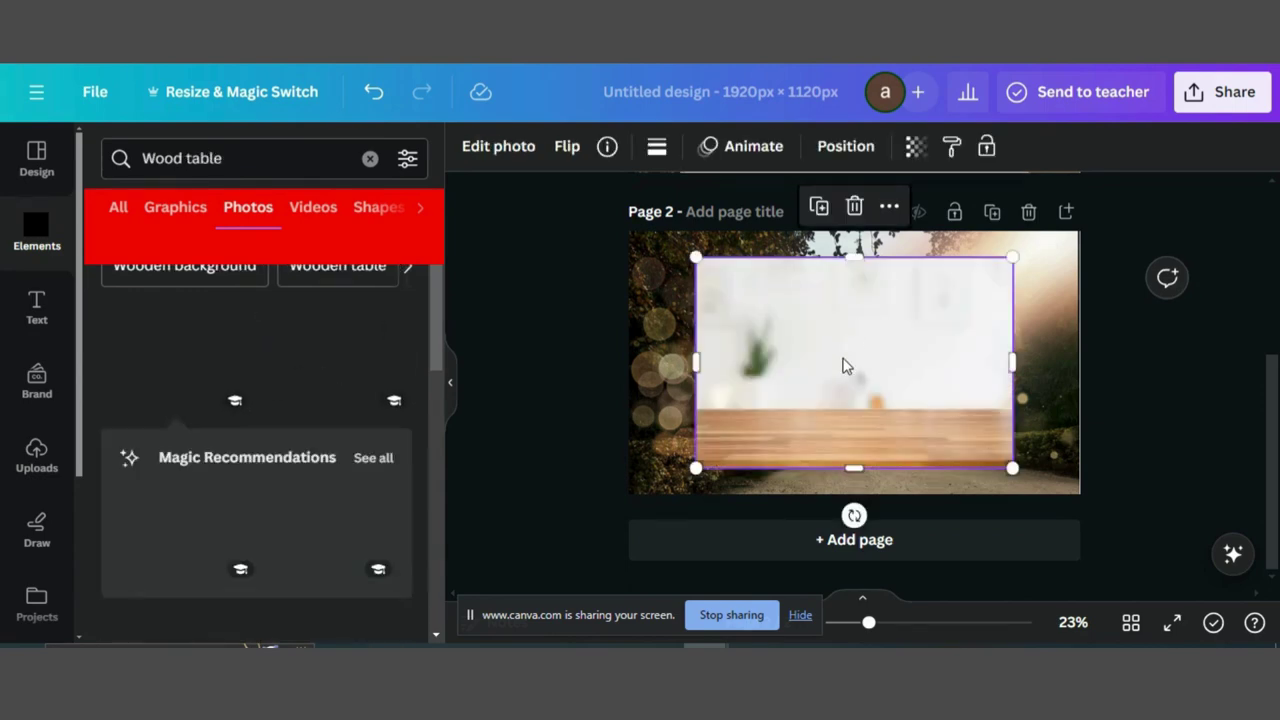
# - Crop the tabletop photo down to its wooden surface and enlarge it to span the full width along the bottom of page 2
pyautogui.moveTo(843, 366); pyautogui.dragTo(774, 392)
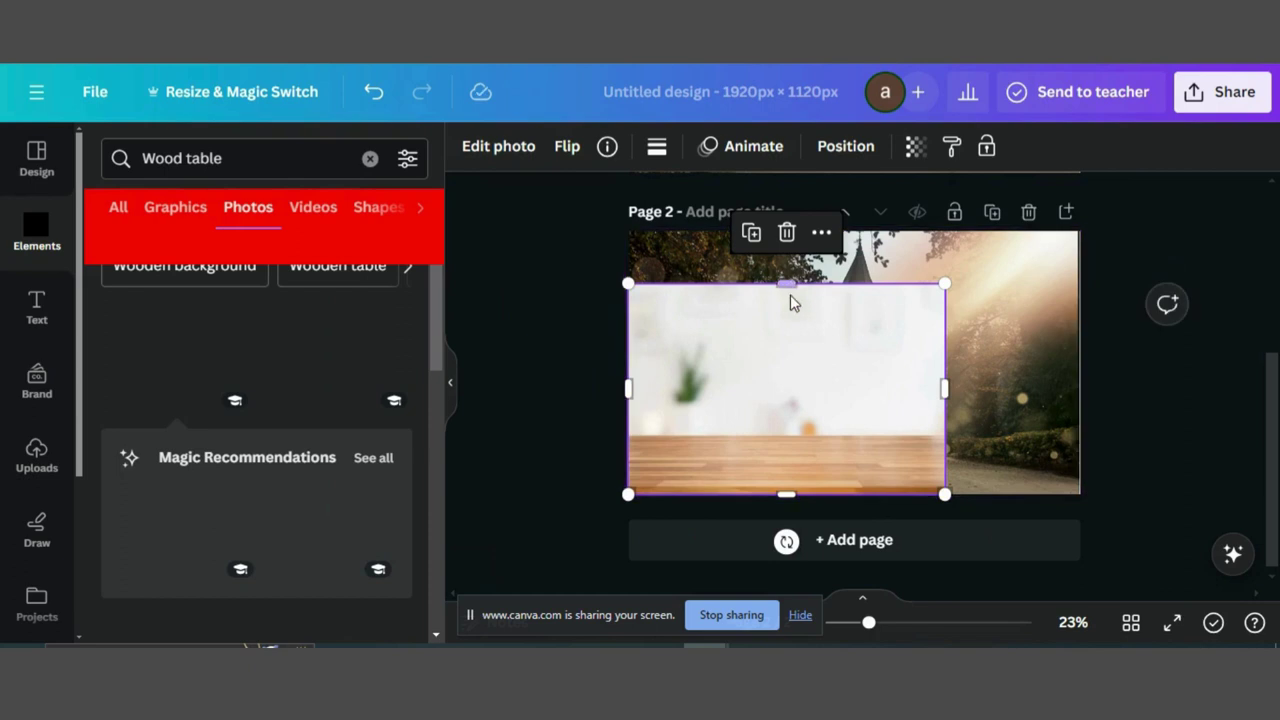
pyautogui.moveTo(789, 286); pyautogui.dragTo(798, 440)
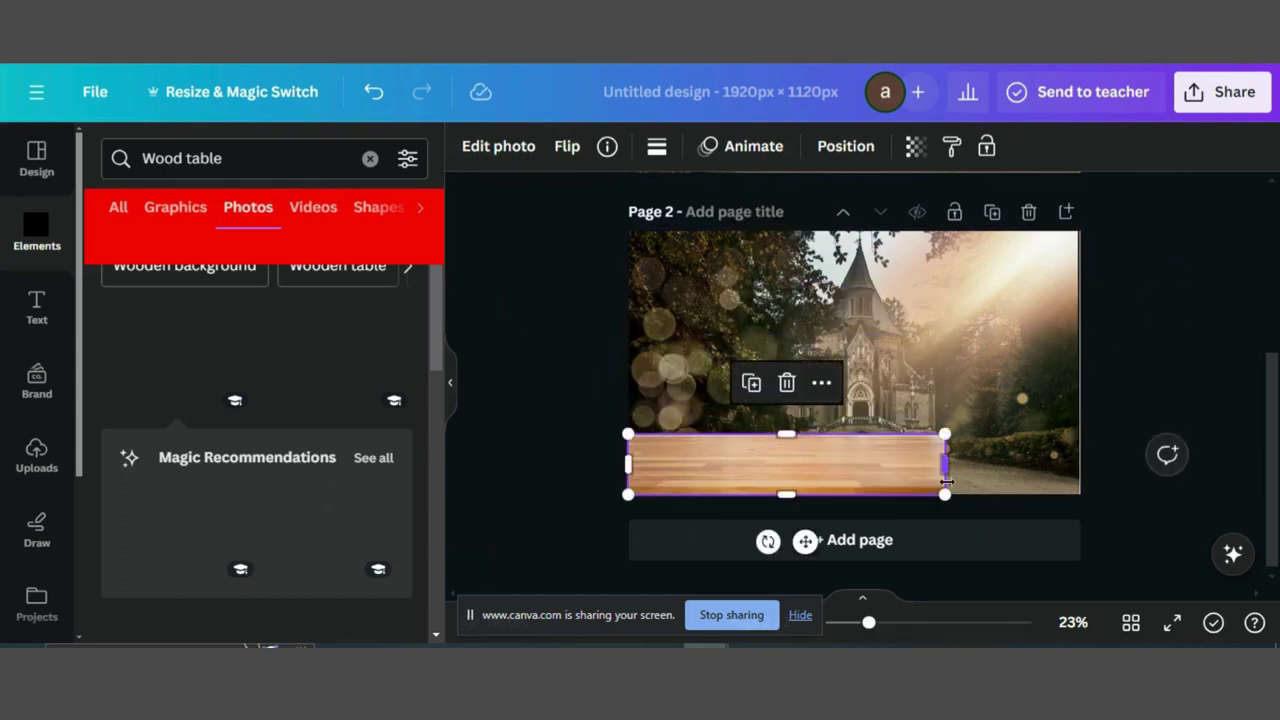
pyautogui.moveTo(948, 492); pyautogui.dragTo(1106, 422)
pyautogui.moveTo(918, 487); pyautogui.dragTo(918, 461)
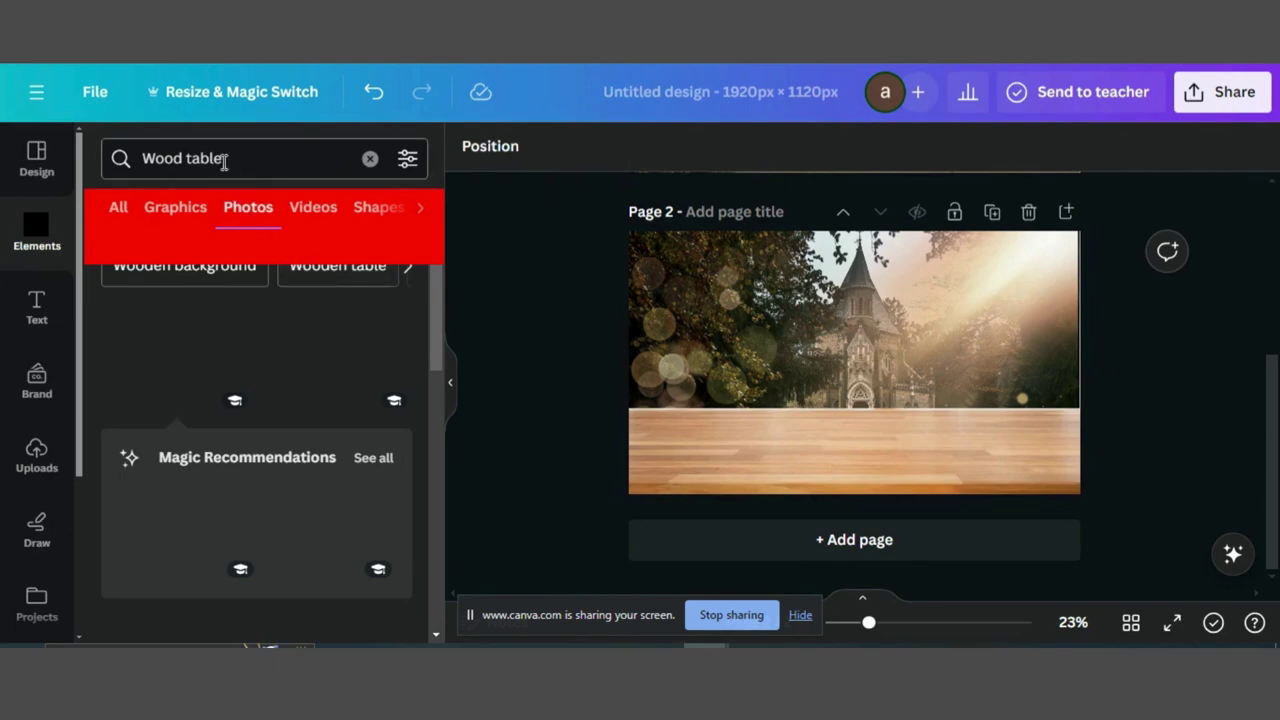
# - Search the elements for "Frame", add the circular frame to page 2 and fill it with the castle photo
pyautogui.click(371, 158)
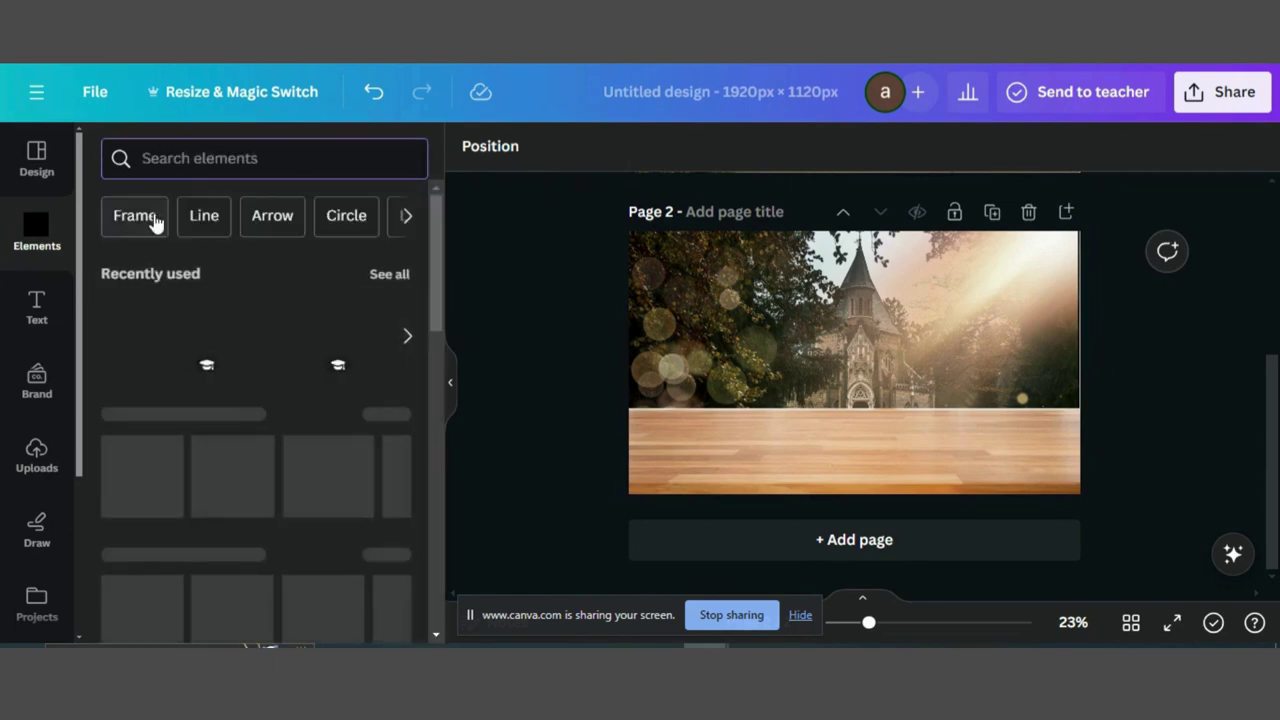
pyautogui.click(135, 213)
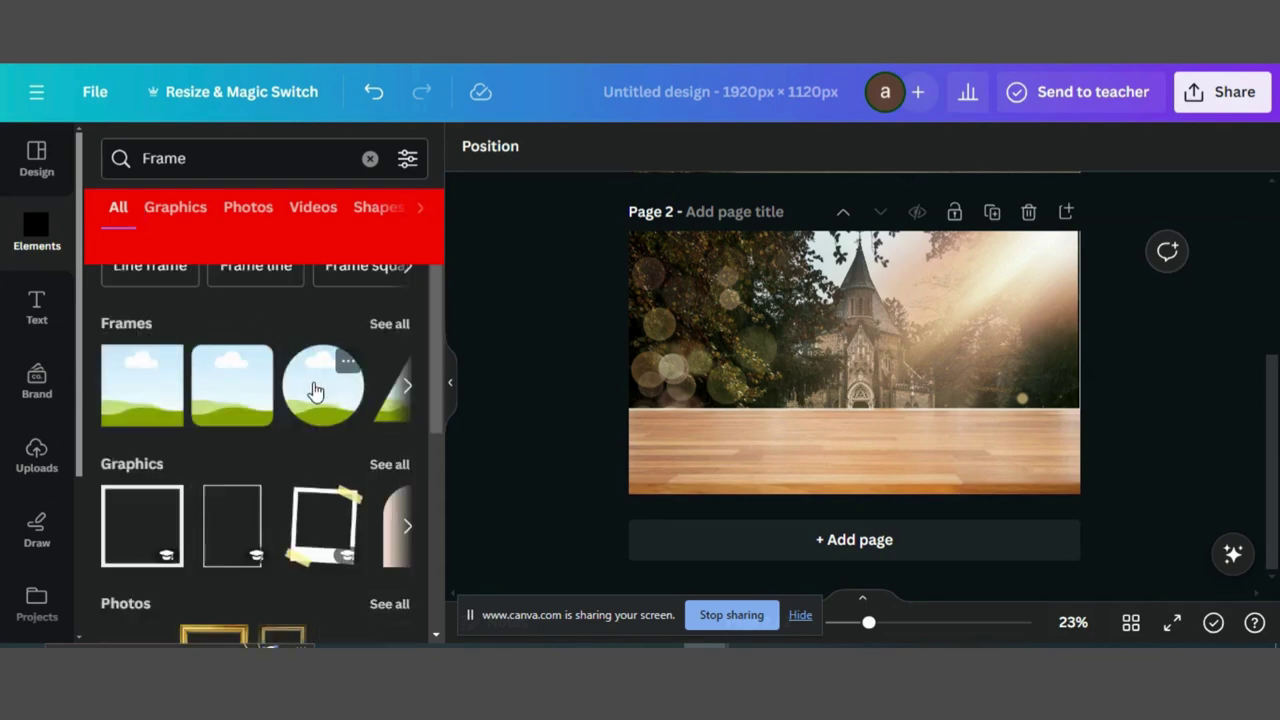
pyautogui.click(315, 390)
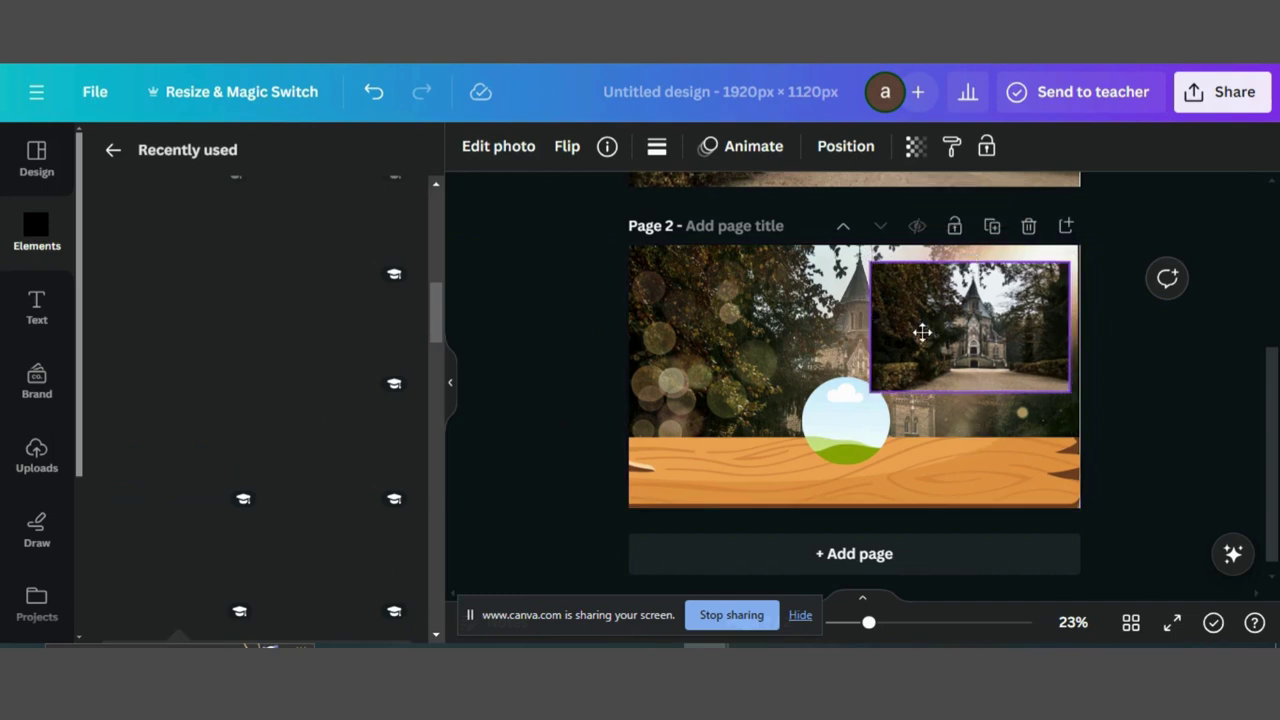
pyautogui.moveTo(934, 319); pyautogui.dragTo(856, 420)
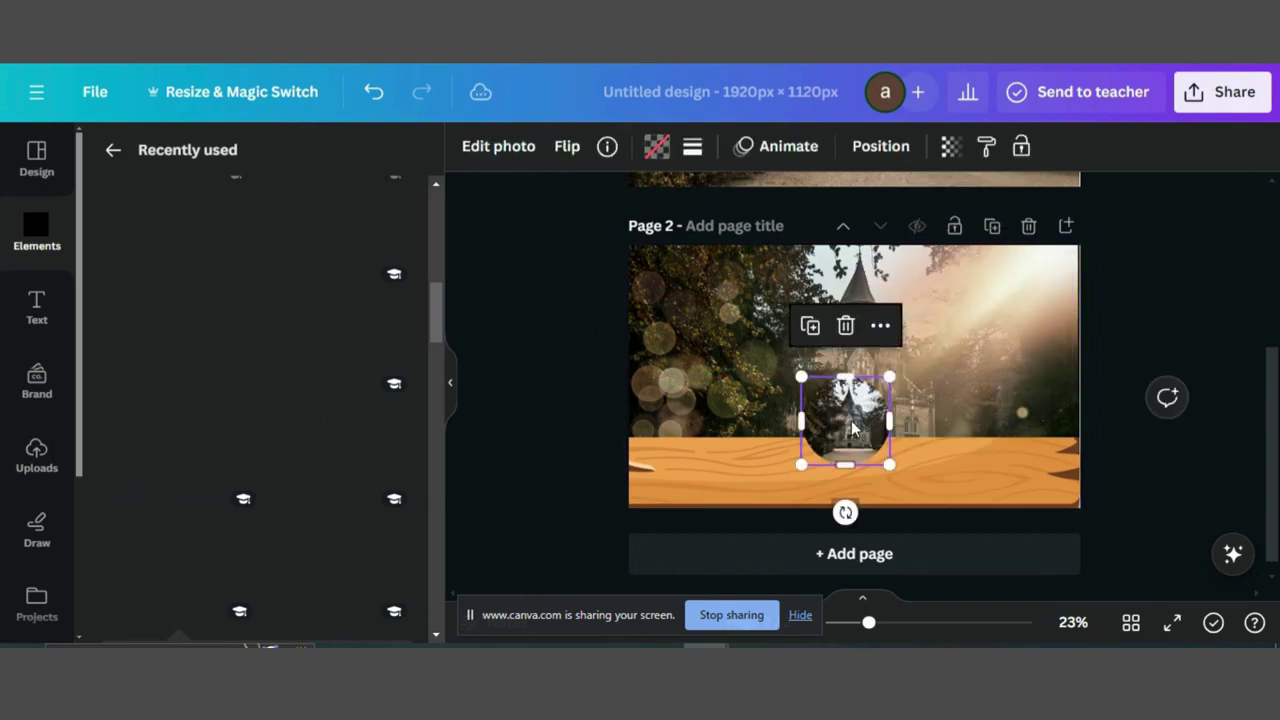
# - Enlarge and reposition the castle photo inside the circular frame so the castle entrance fills the circle
pyautogui.doubleClick(851, 420)
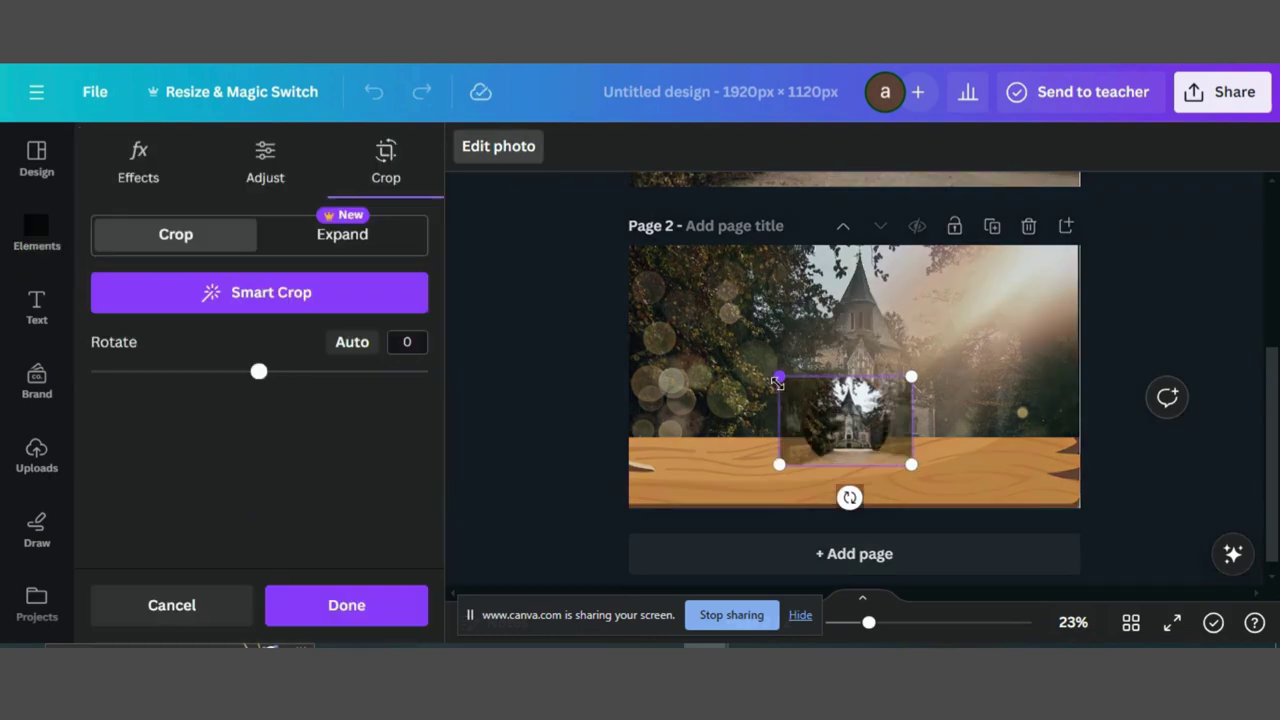
pyautogui.moveTo(778, 380); pyautogui.dragTo(671, 304)
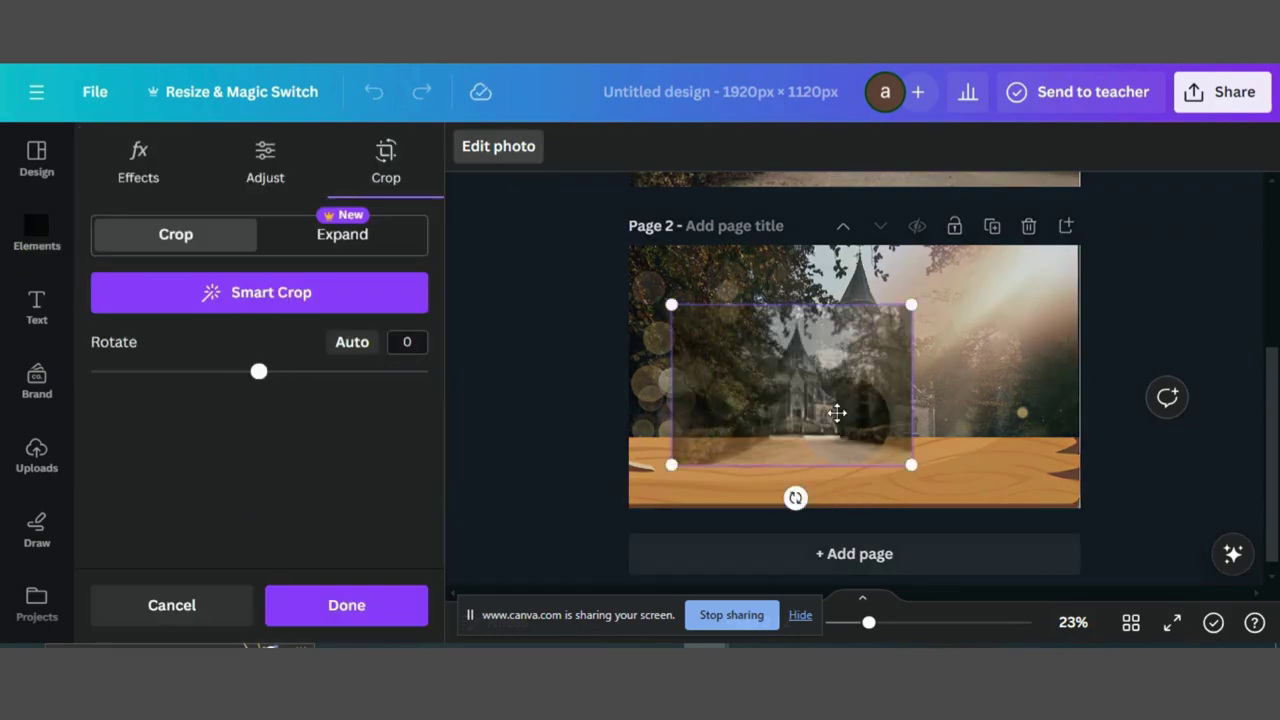
pyautogui.moveTo(852, 432); pyautogui.dragTo(906, 439)
pyautogui.moveTo(960, 303); pyautogui.dragTo(1030, 265)
pyautogui.moveTo(908, 423); pyautogui.dragTo(876, 440)
pyautogui.press('Return')
pyautogui.click(860, 420)
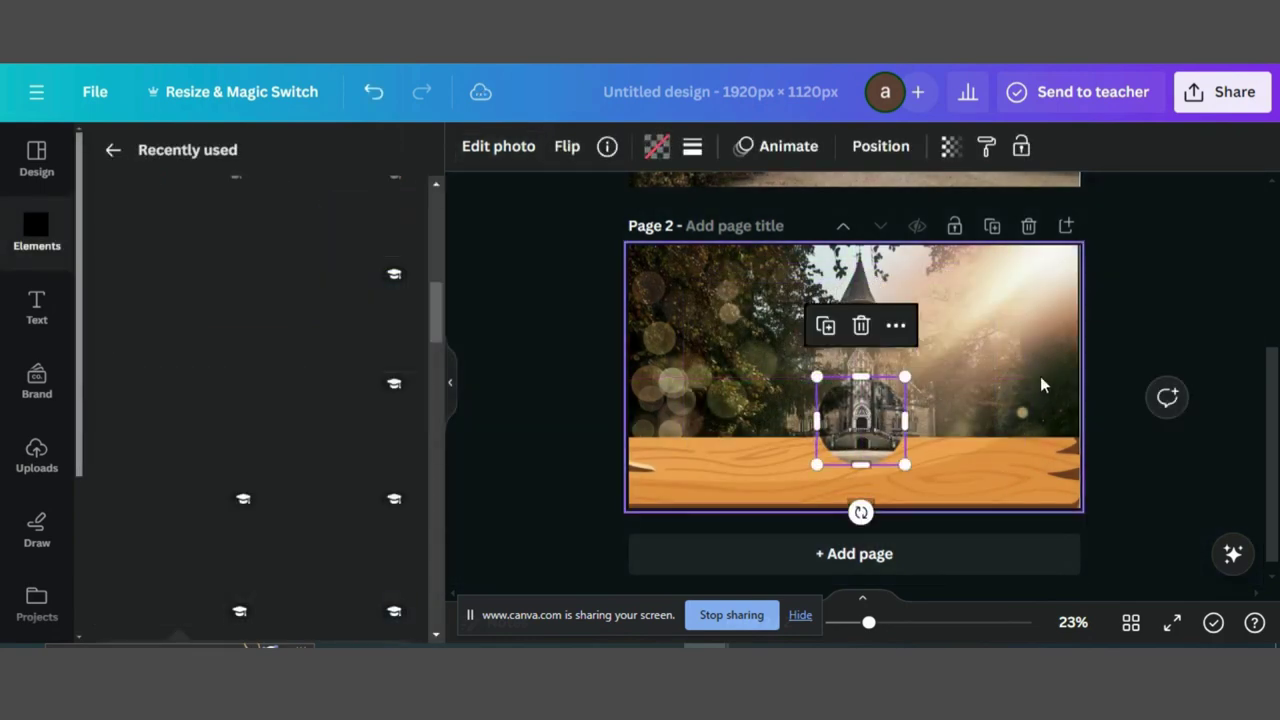
# - Search the elements for "3d liquid transparrent module bolb"
pyautogui.click(1143, 271)
pyautogui.click(113, 149)
pyautogui.click(174, 157)
pyautogui.write('3d')
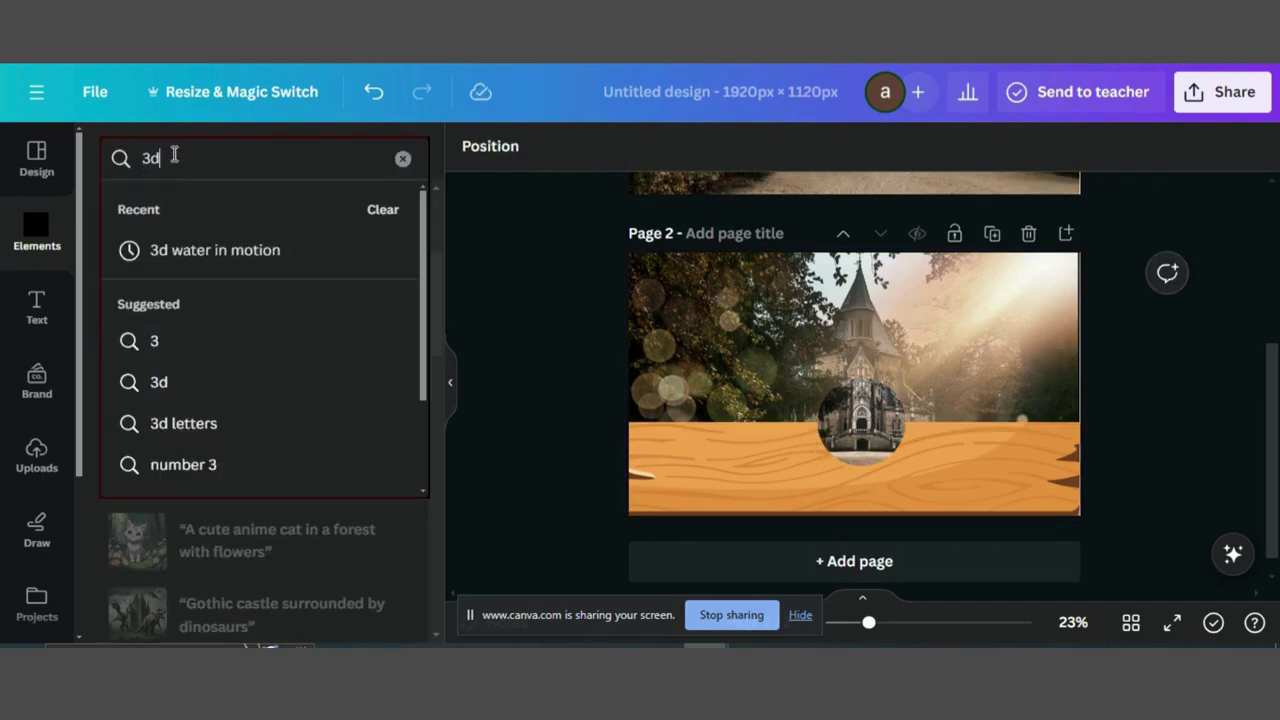
pyautogui.write(' k')
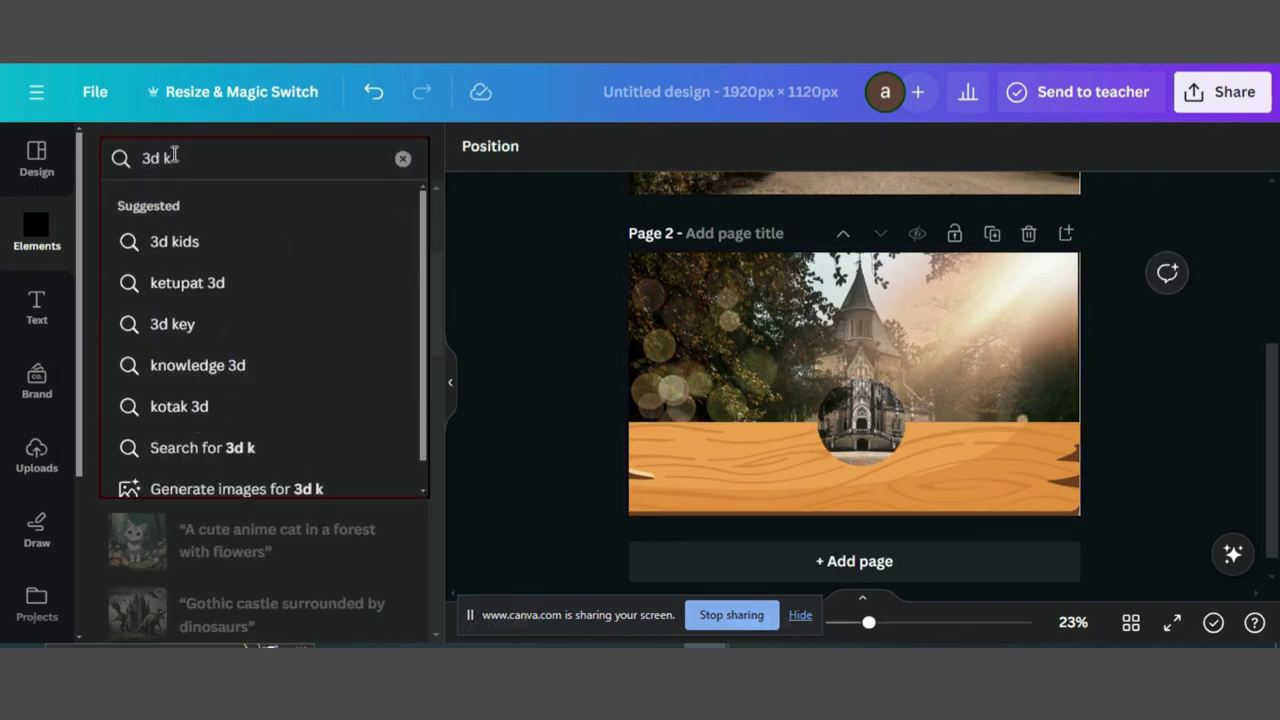
pyautogui.press('BackSpace')
pyautogui.write('liqui')
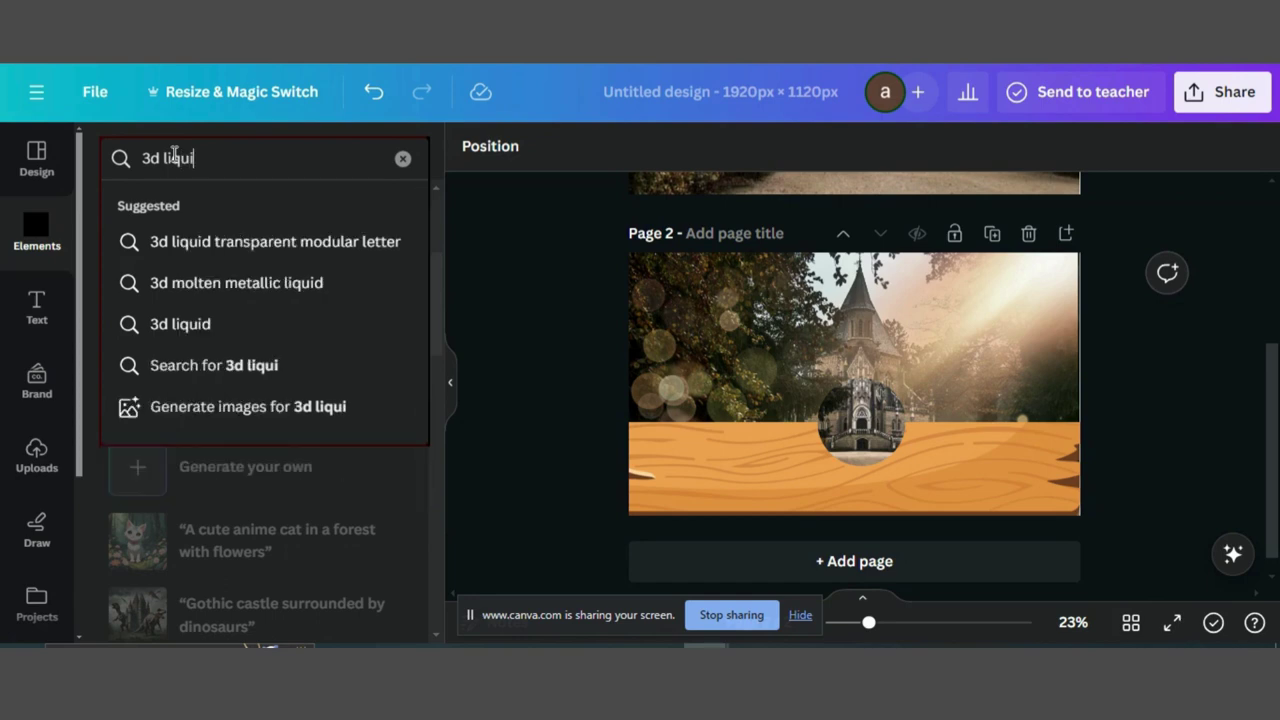
pyautogui.write('d tra')
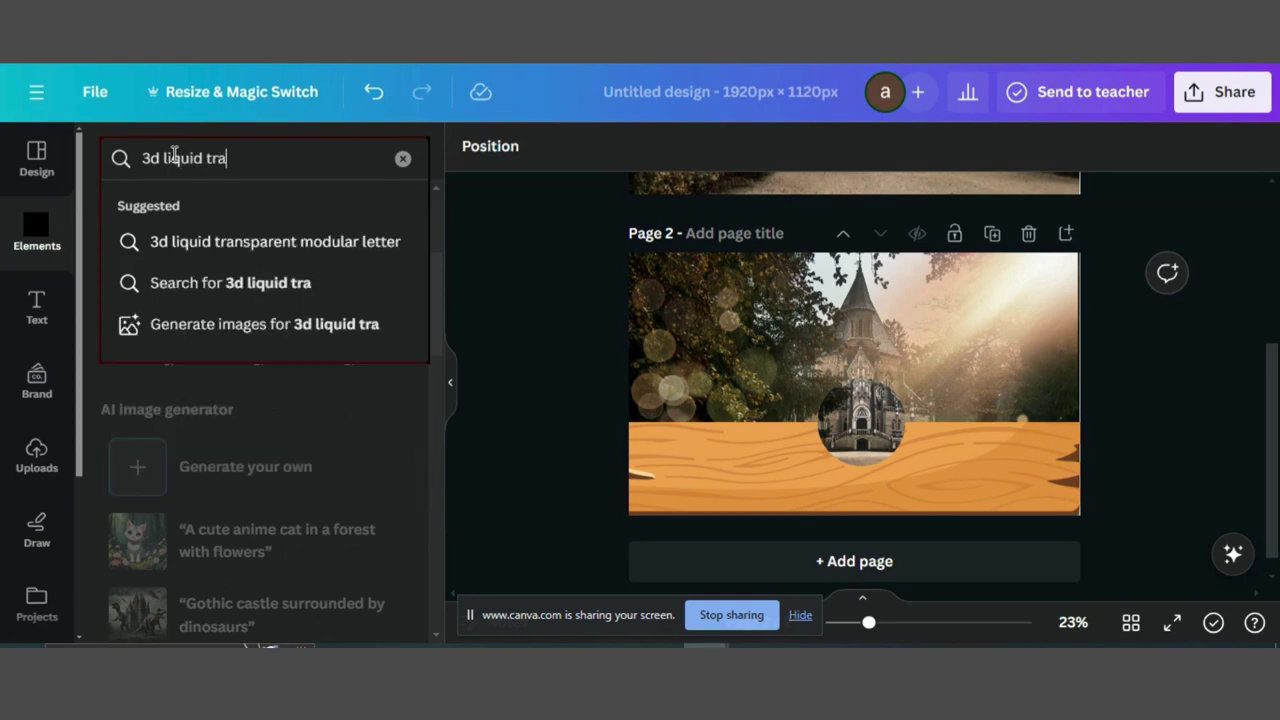
pyautogui.write('nsparre')
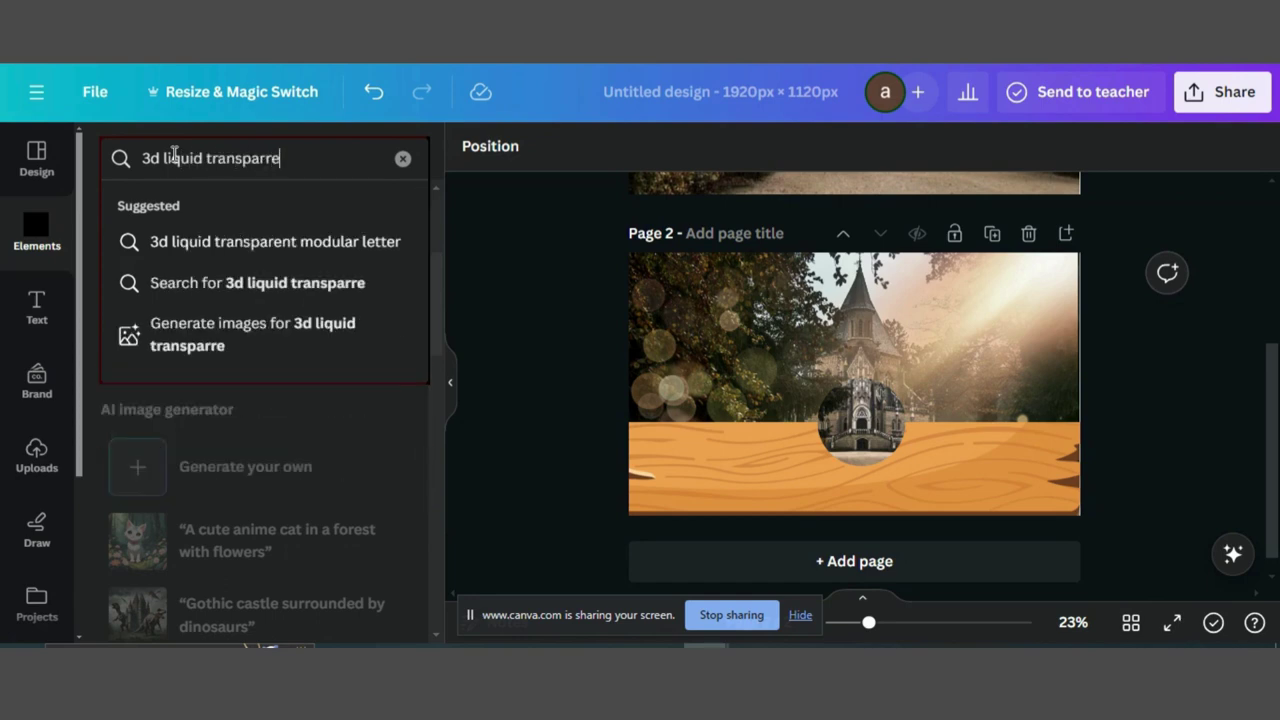
pyautogui.write('nt m')
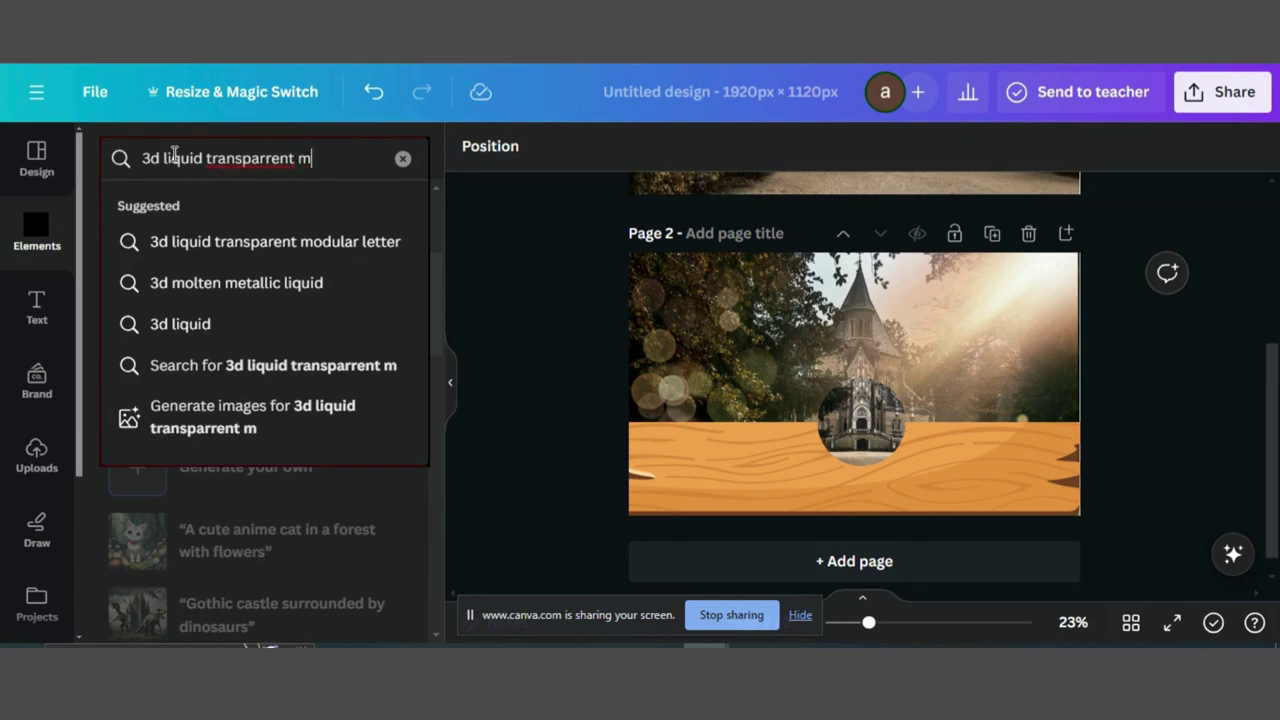
pyautogui.write('o')
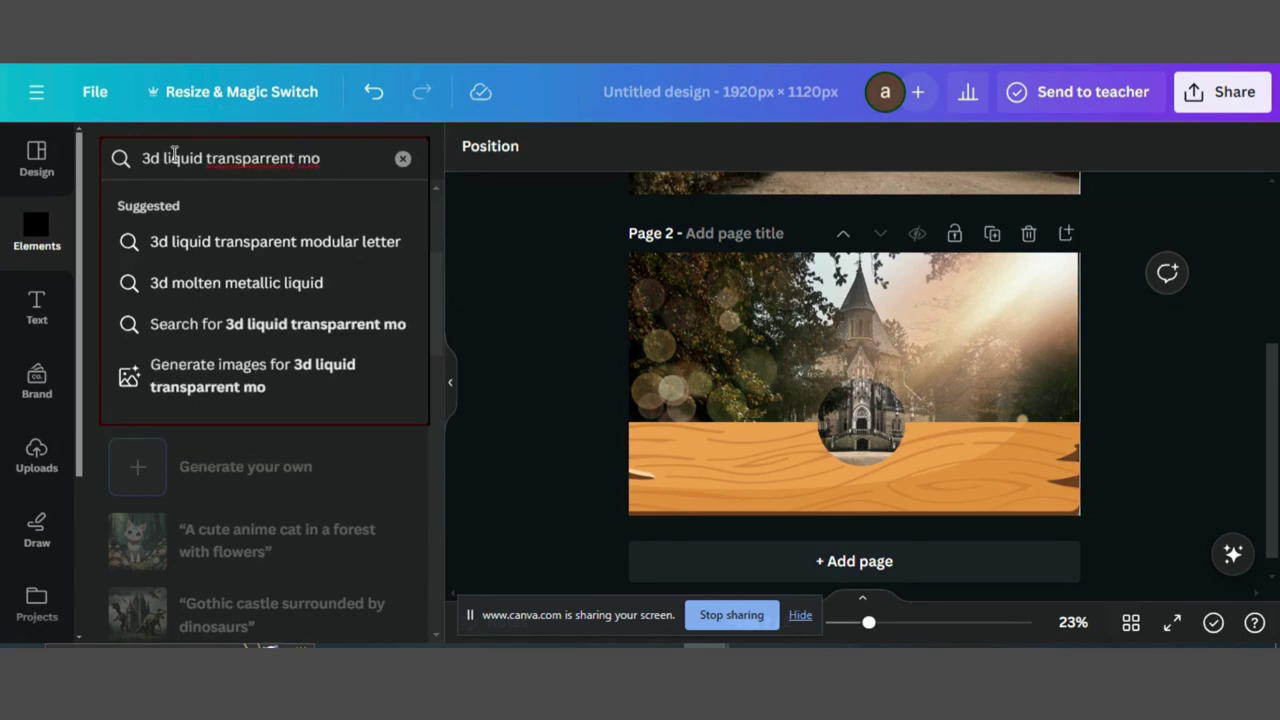
pyautogui.write('dule bolb')
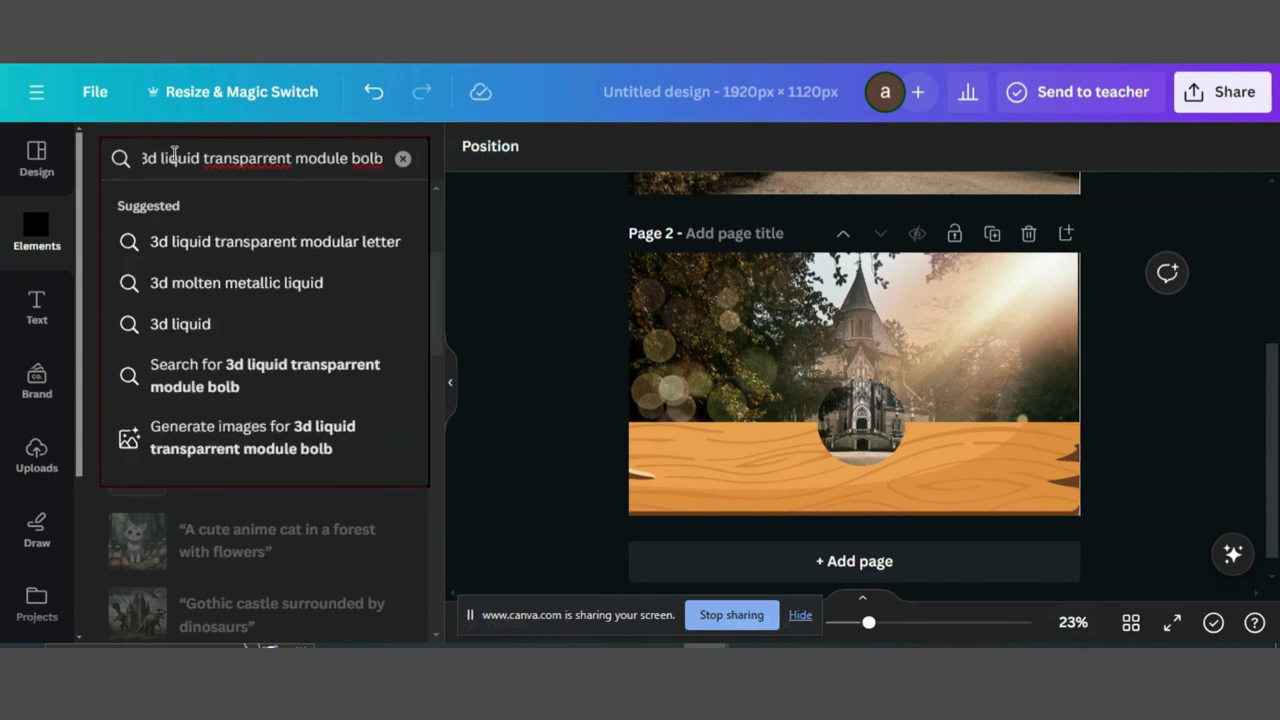
pyautogui.press('Return')
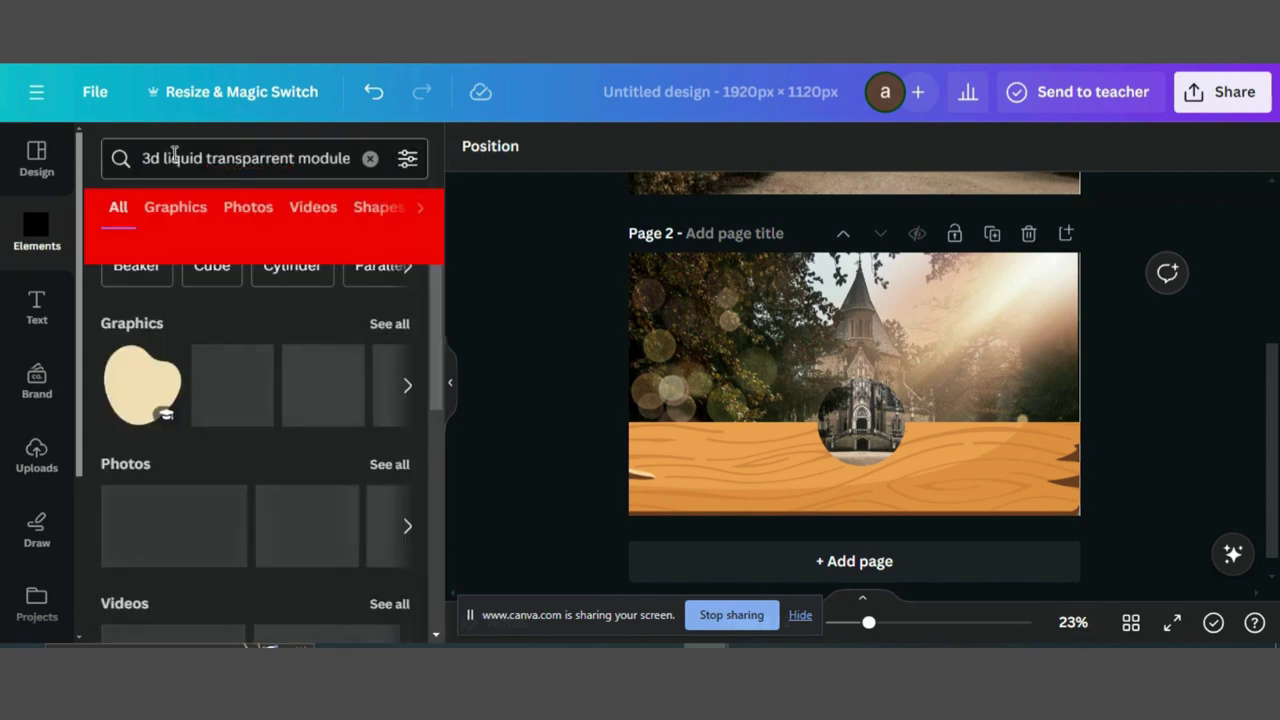
# - Show only graphics and add the round transparent bubble to page 2
pyautogui.click(183, 207)
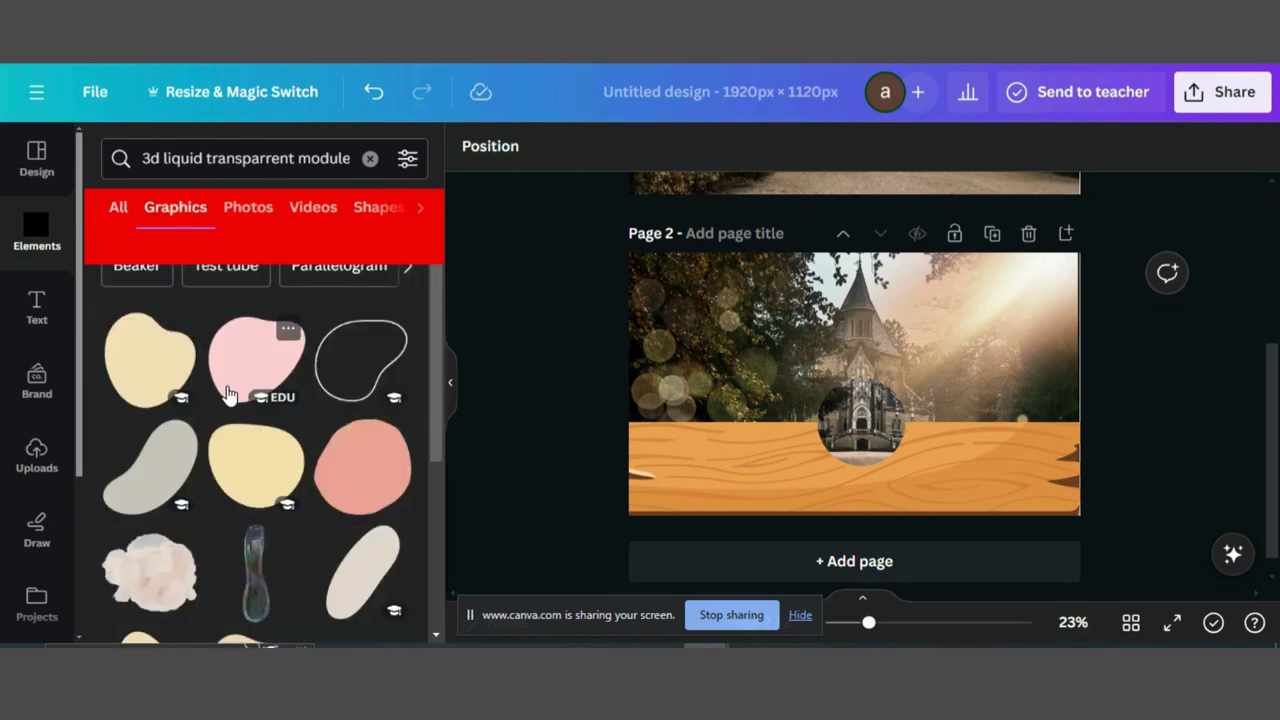
pyautogui.scroll(-5, 229, 392)
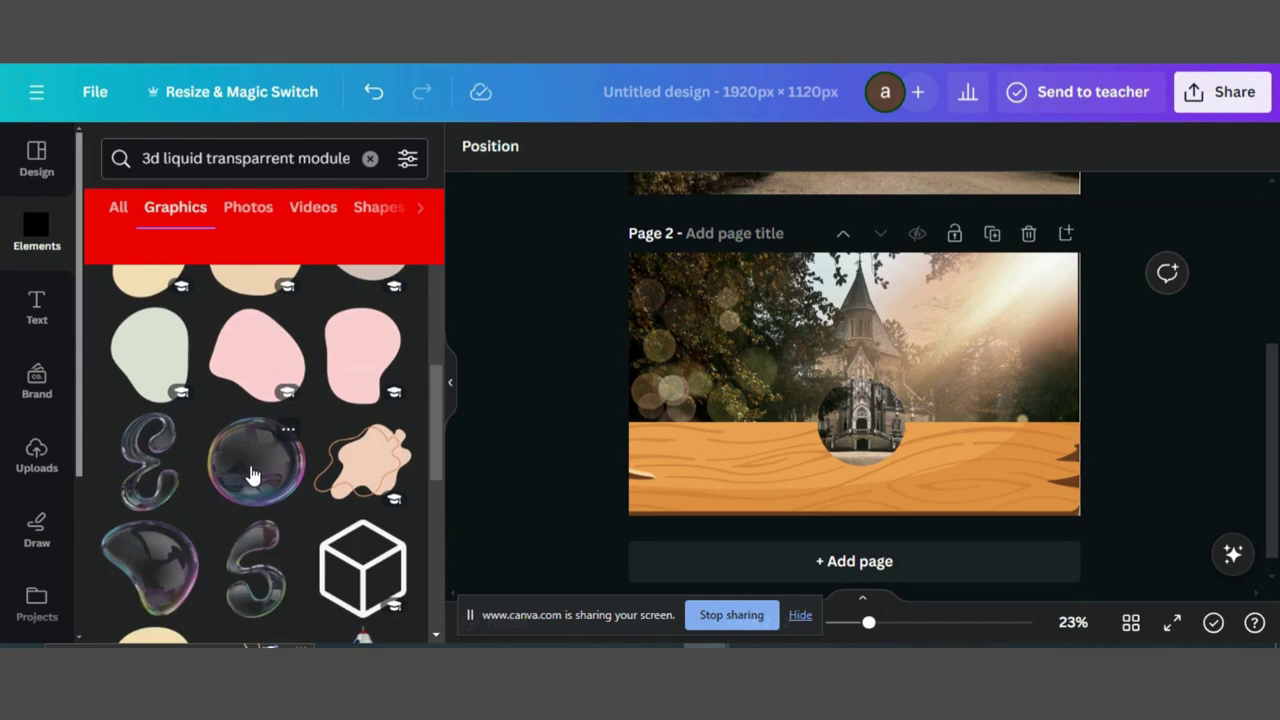
pyautogui.click(253, 476)
# - Enlarge the circular castle frame and position it so it rests on the wooden surface, moving the bubble aside
pyautogui.moveTo(738, 277); pyautogui.dragTo(782, 343)
pyautogui.click(825, 420)
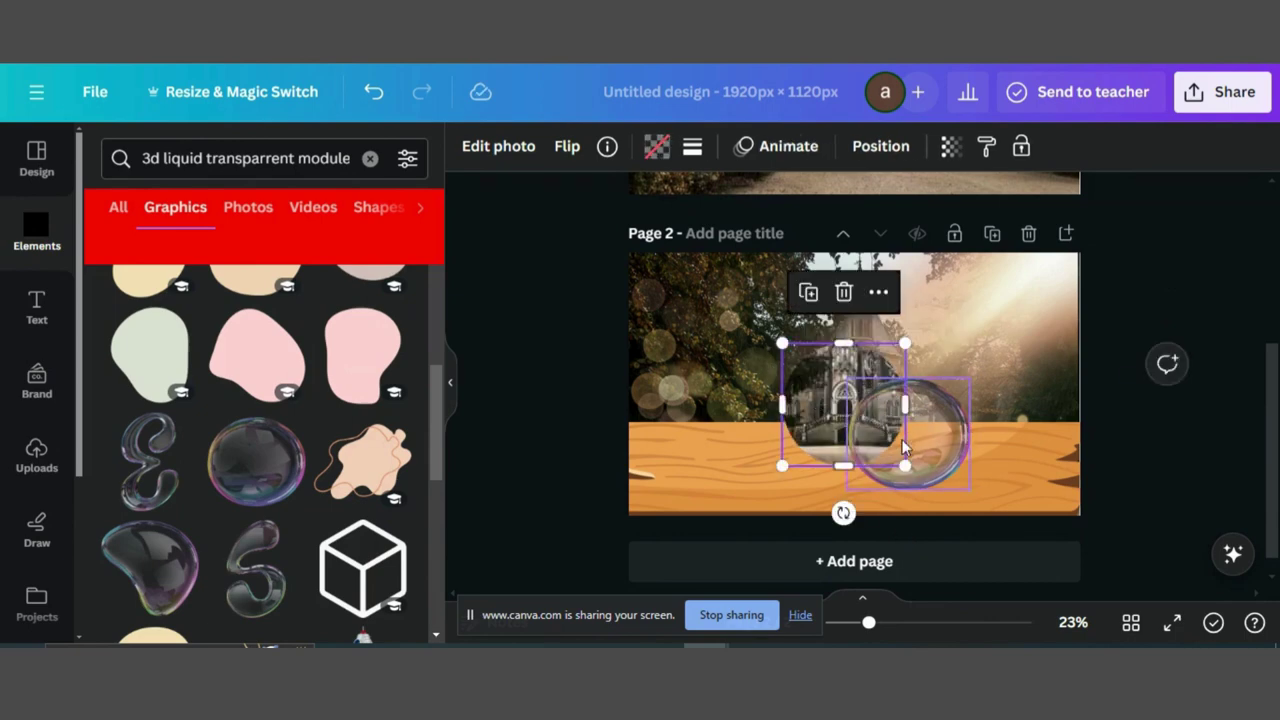
pyautogui.moveTo(905, 466); pyautogui.dragTo(924, 484)
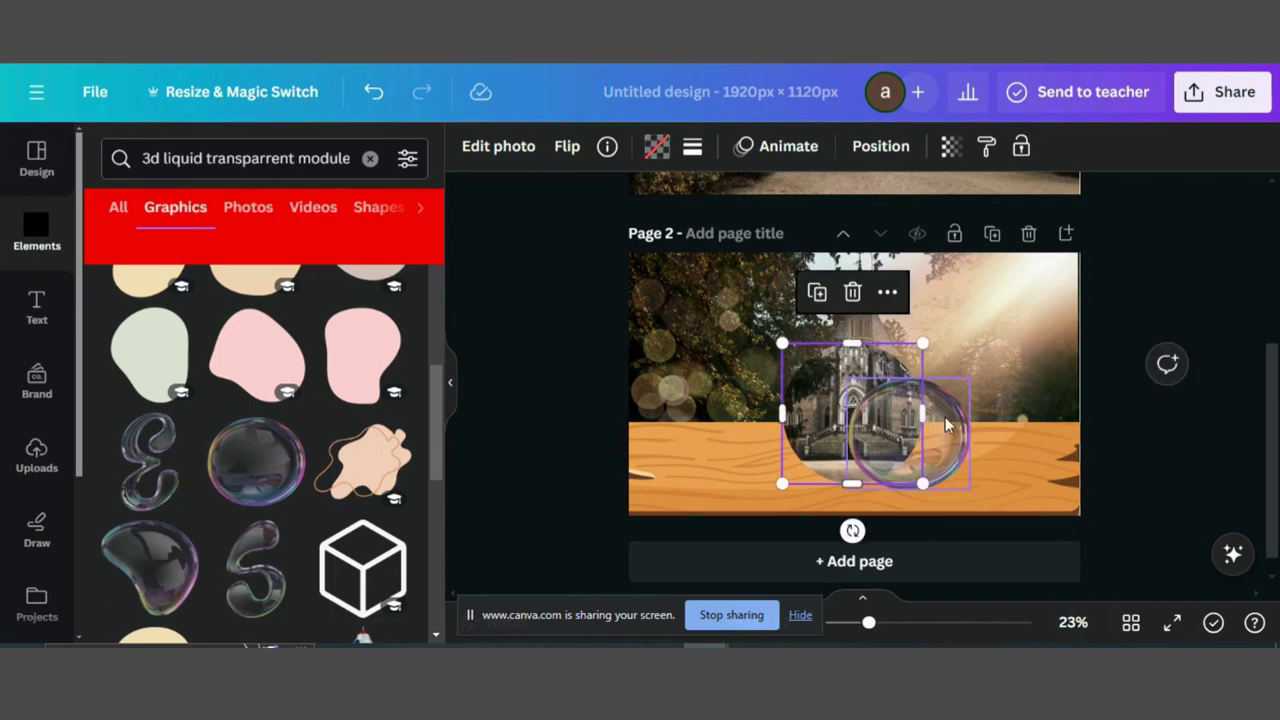
pyautogui.moveTo(948, 425); pyautogui.dragTo(1007, 405)
pyautogui.click(796, 362)
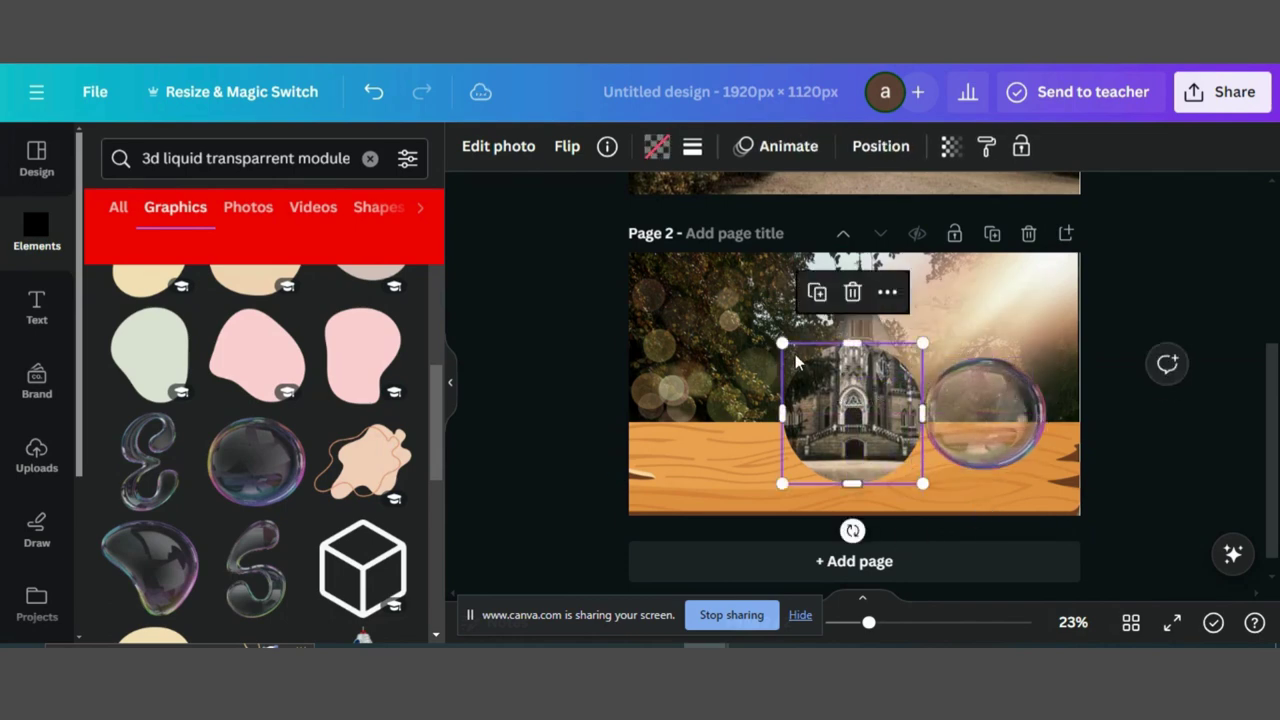
pyautogui.moveTo(783, 345); pyautogui.dragTo(797, 358)
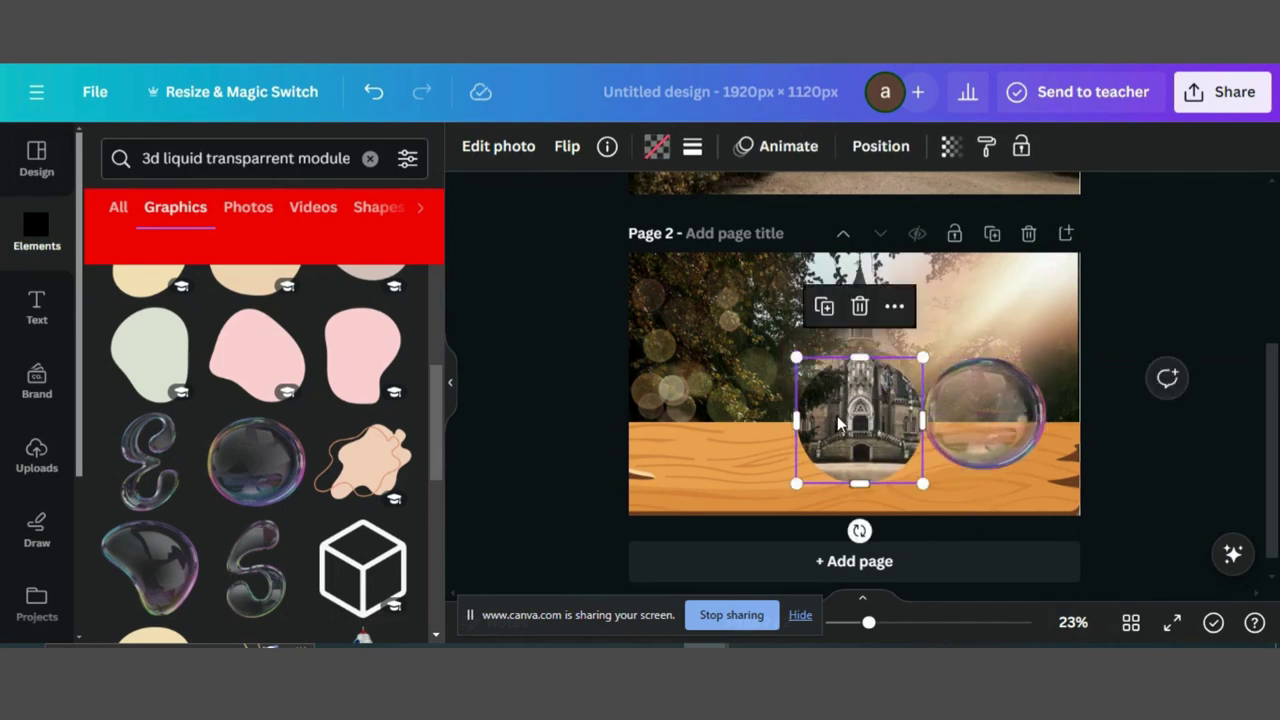
pyautogui.moveTo(838, 425)
pyautogui.mouseDown()
pyautogui.moveTo(837, 458)
pyautogui.moveTo(833, 418)
pyautogui.mouseUp()
pyautogui.click(835, 418)
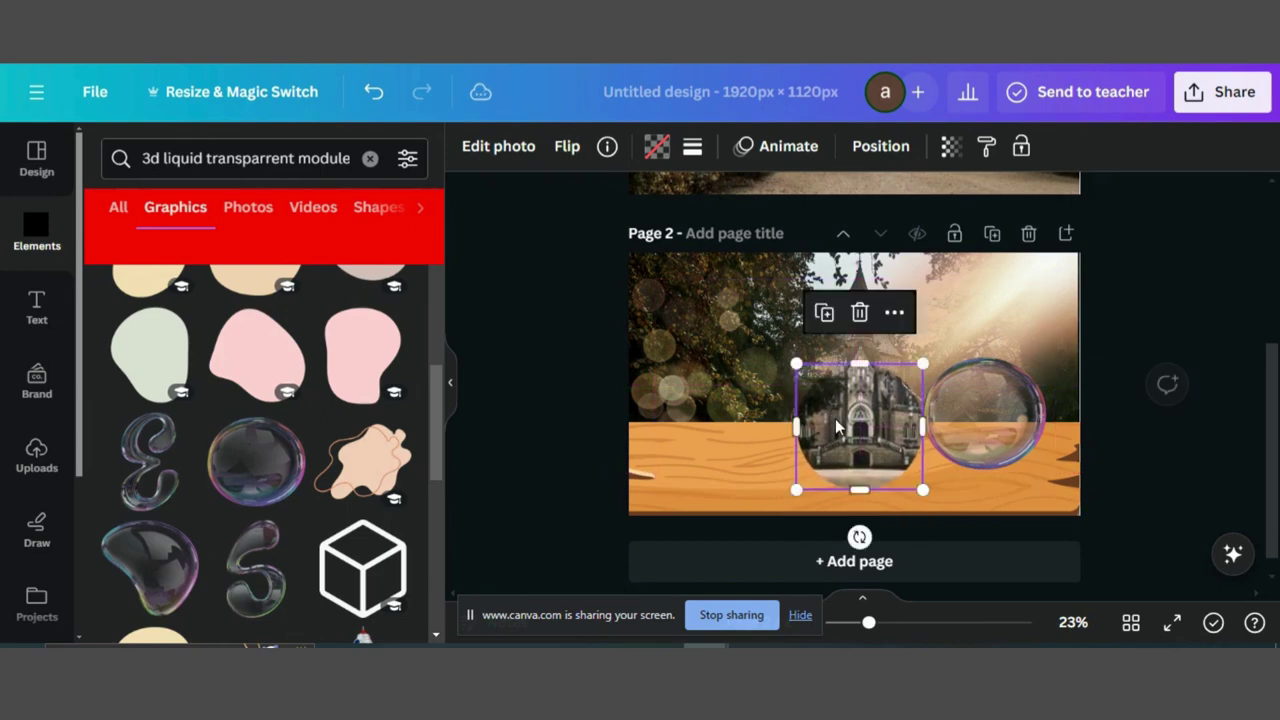
# - Place the bubble over the castle circle and enlarge it to cover the circle
pyautogui.moveTo(993, 397); pyautogui.dragTo(878, 403)
pyautogui.moveTo(810, 474); pyautogui.dragTo(789, 489)
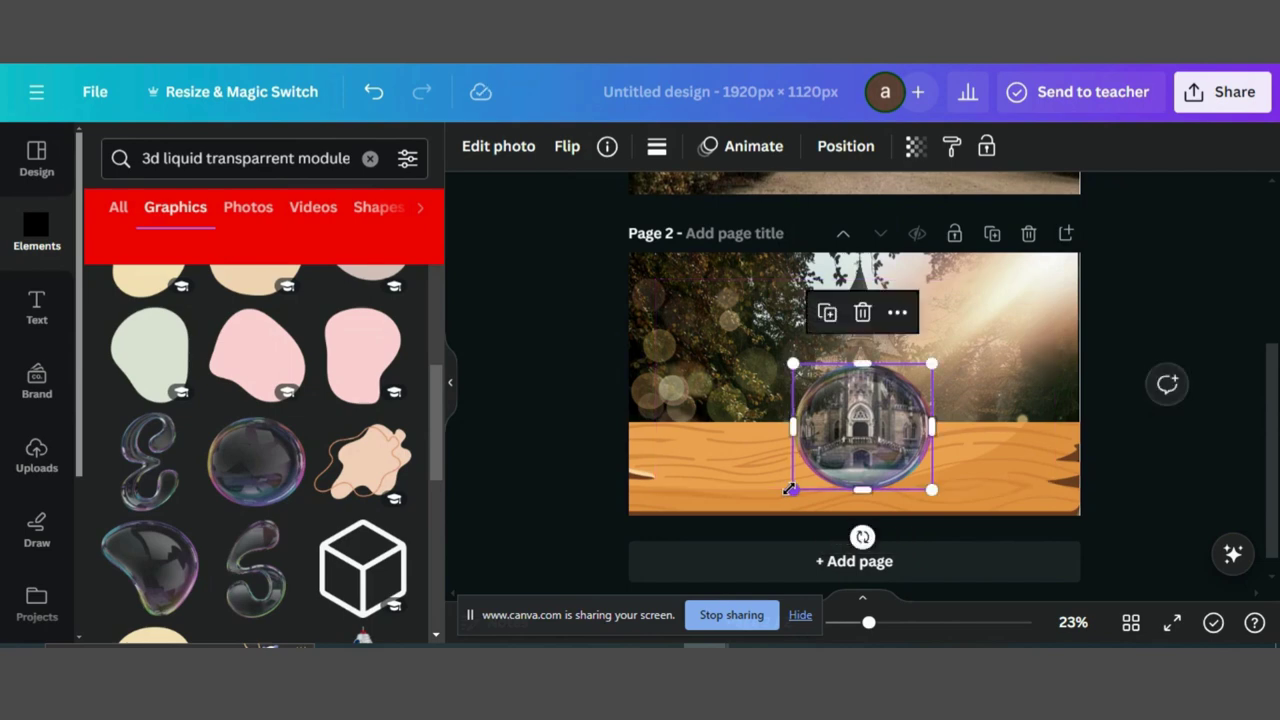
pyautogui.click(994, 366)
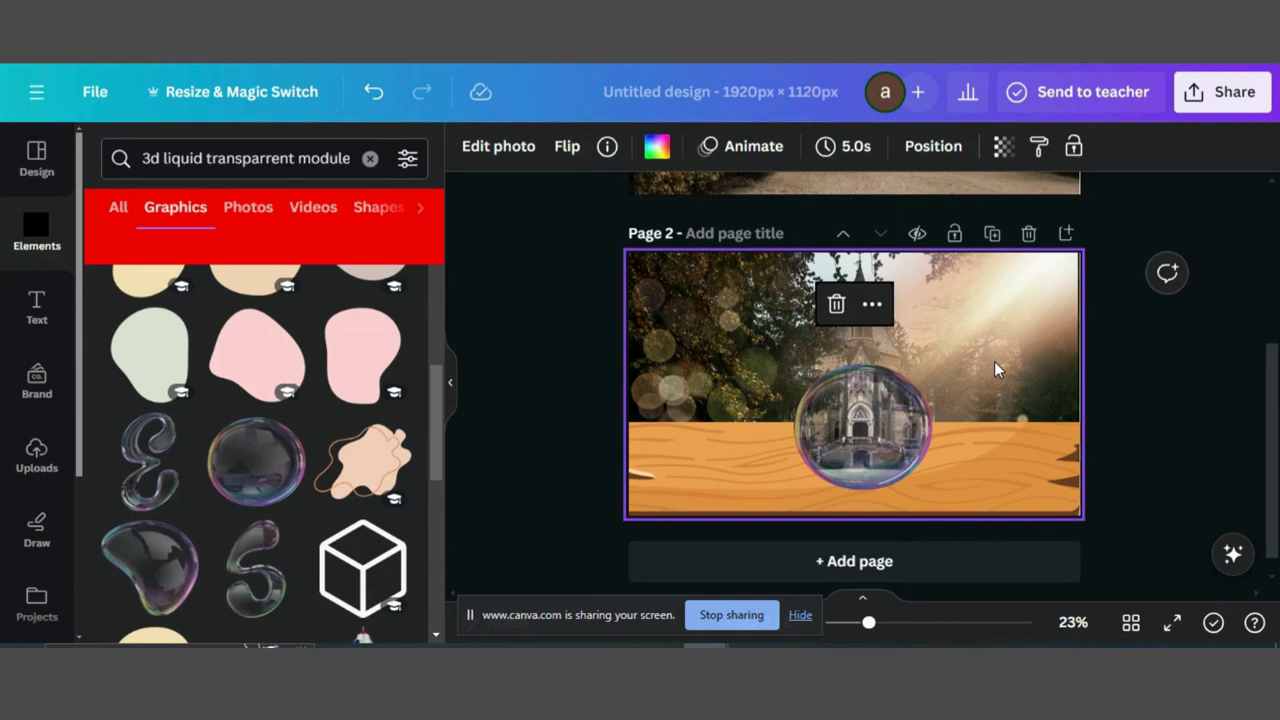
# - Fine-tune the bubble's size and position so its outline matches the edge of the castle circle
pyautogui.click(873, 408)
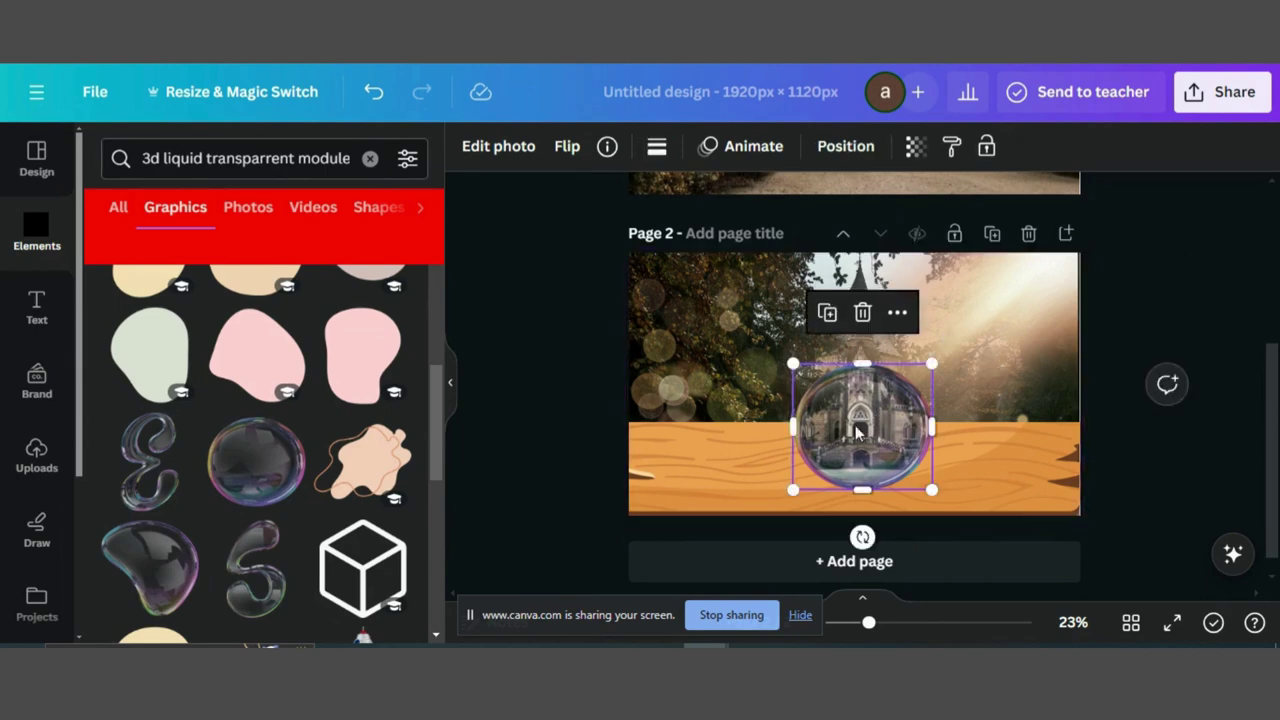
pyautogui.moveTo(800, 488); pyautogui.dragTo(804, 486)
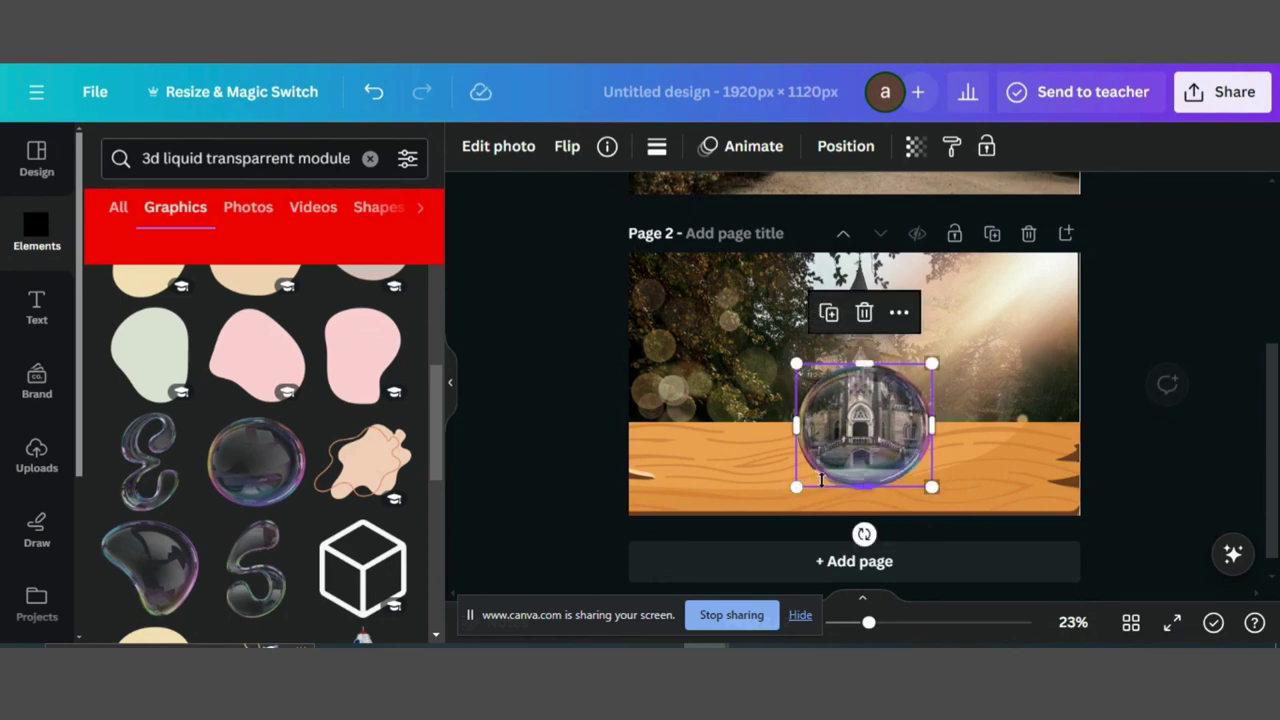
pyautogui.press('Escape')
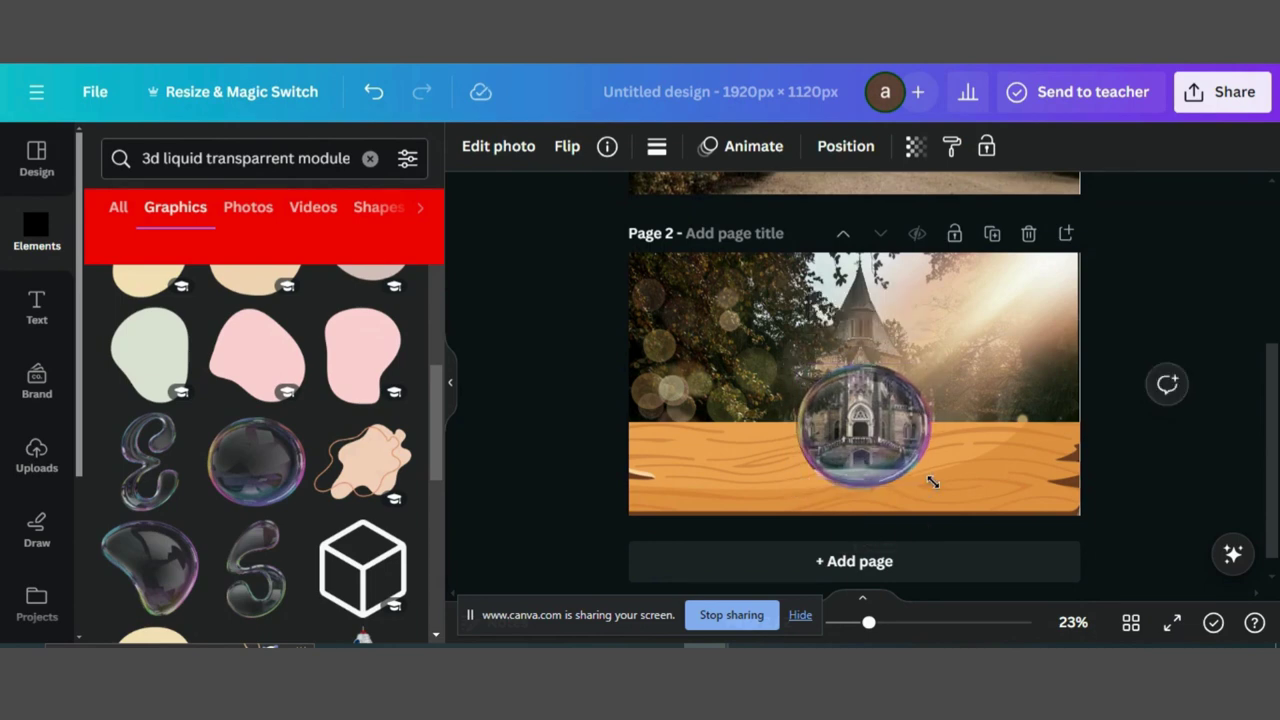
pyautogui.click(931, 483)
pyautogui.press('Escape')
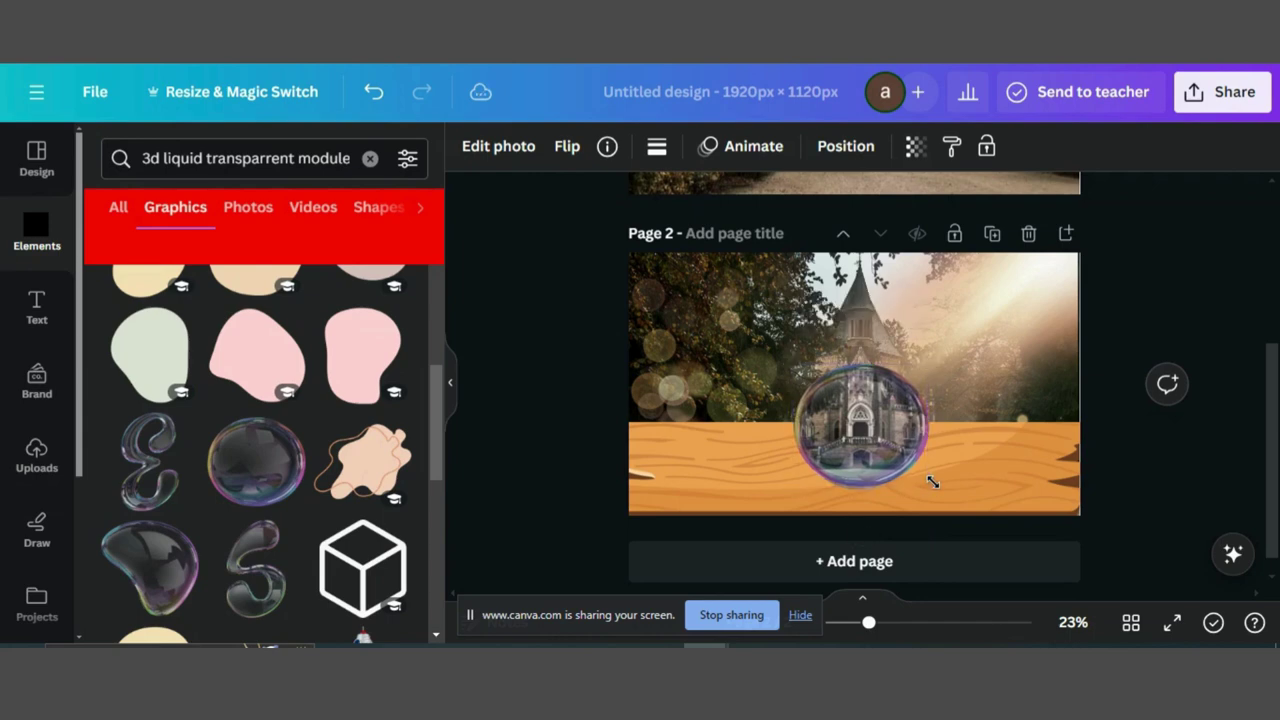
pyautogui.click(931, 483)
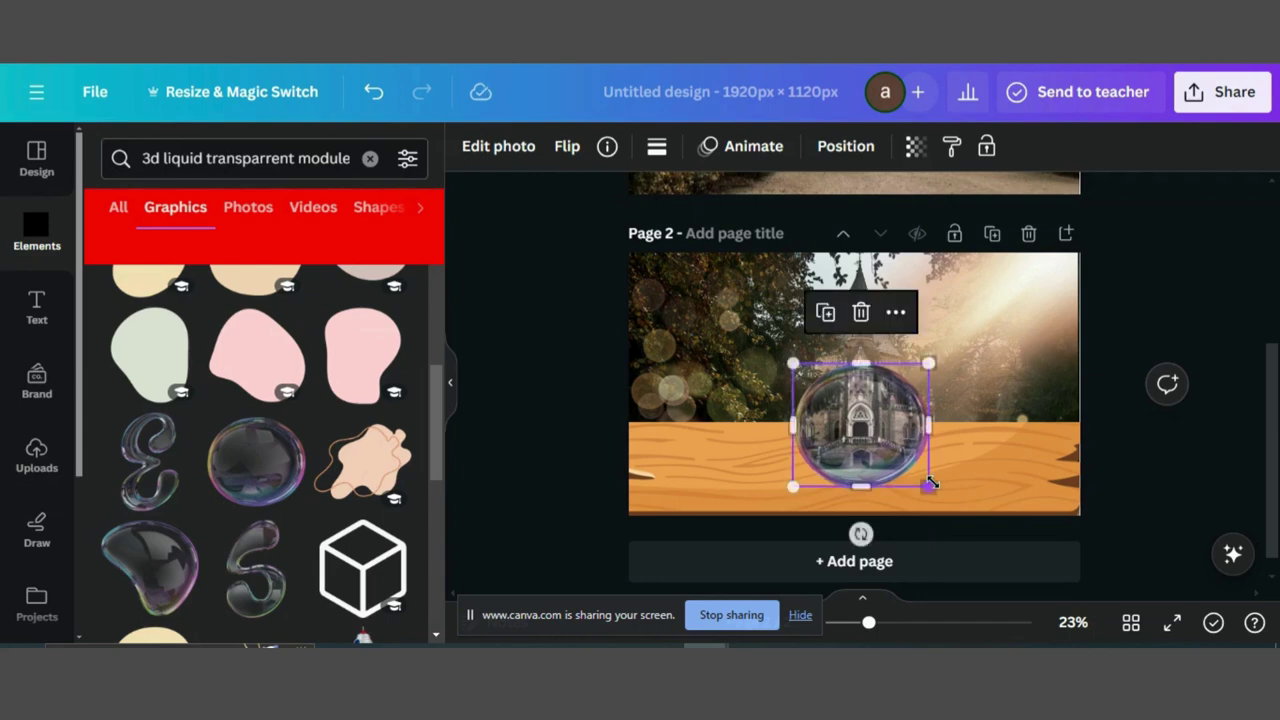
pyautogui.click(543, 333)
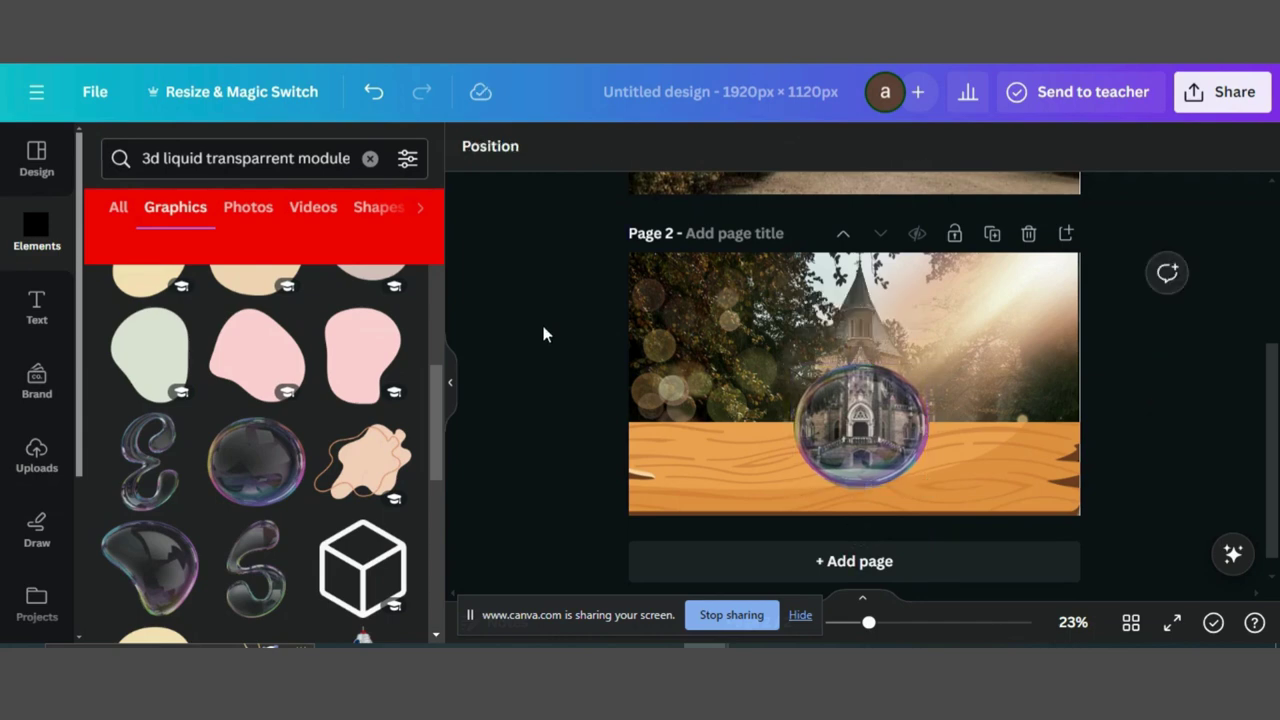
# - Search the elements for "shadows" and add a dark oval shadow graphic to page 2
pyautogui.click(369, 160)
pyautogui.write('s')
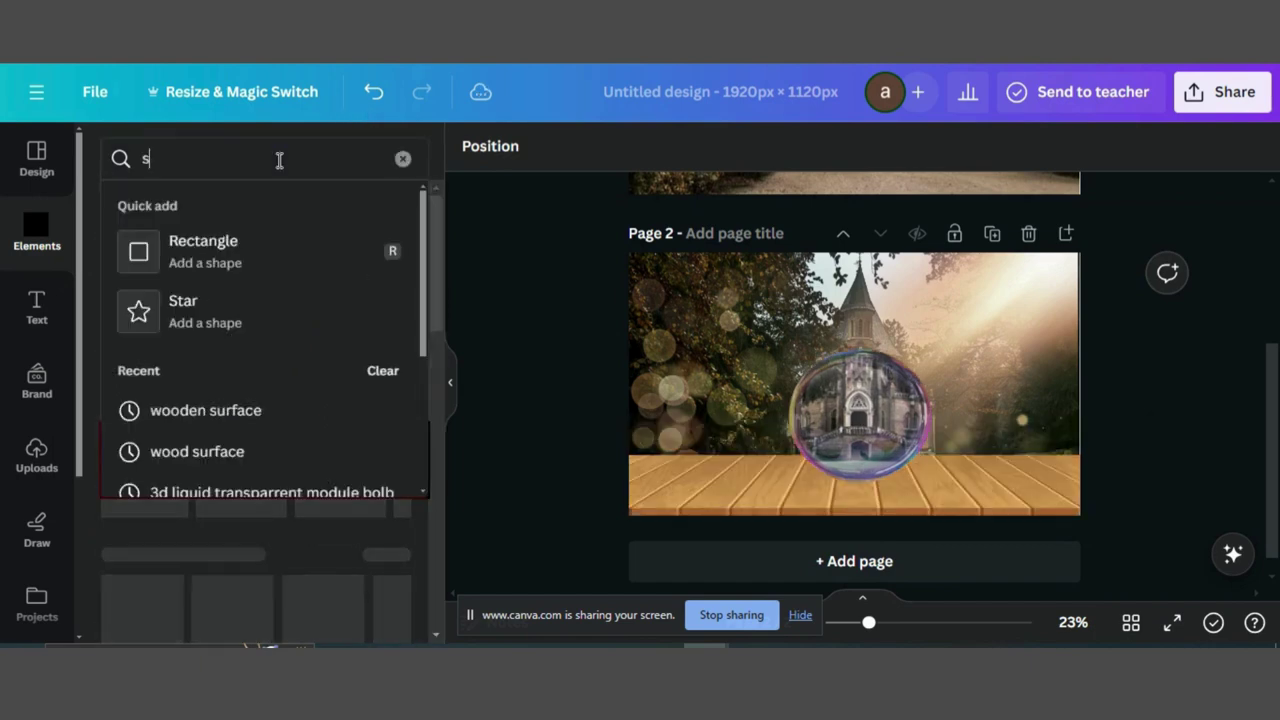
pyautogui.write('hadows')
pyautogui.press('Return')
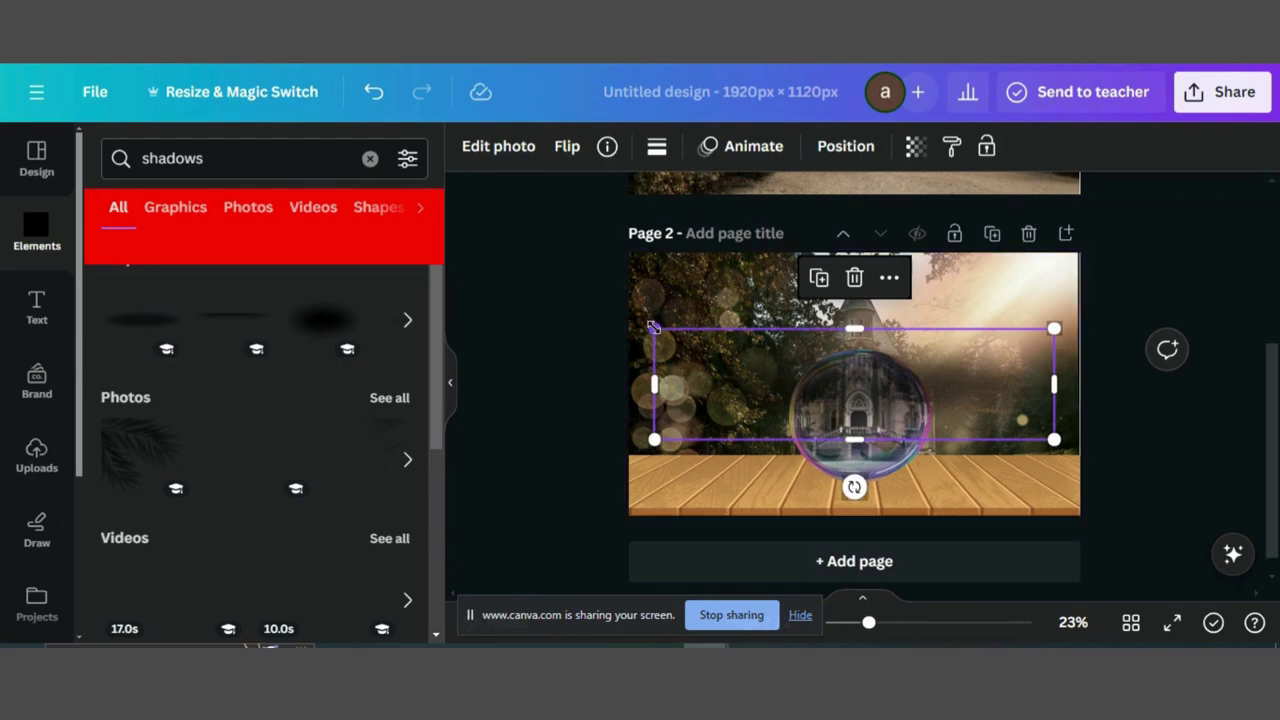
# - Shrink the oval shadow to about the bubble's width and place it directly beneath the bubble on the wooden surface
pyautogui.moveTo(654, 328); pyautogui.dragTo(859, 385)
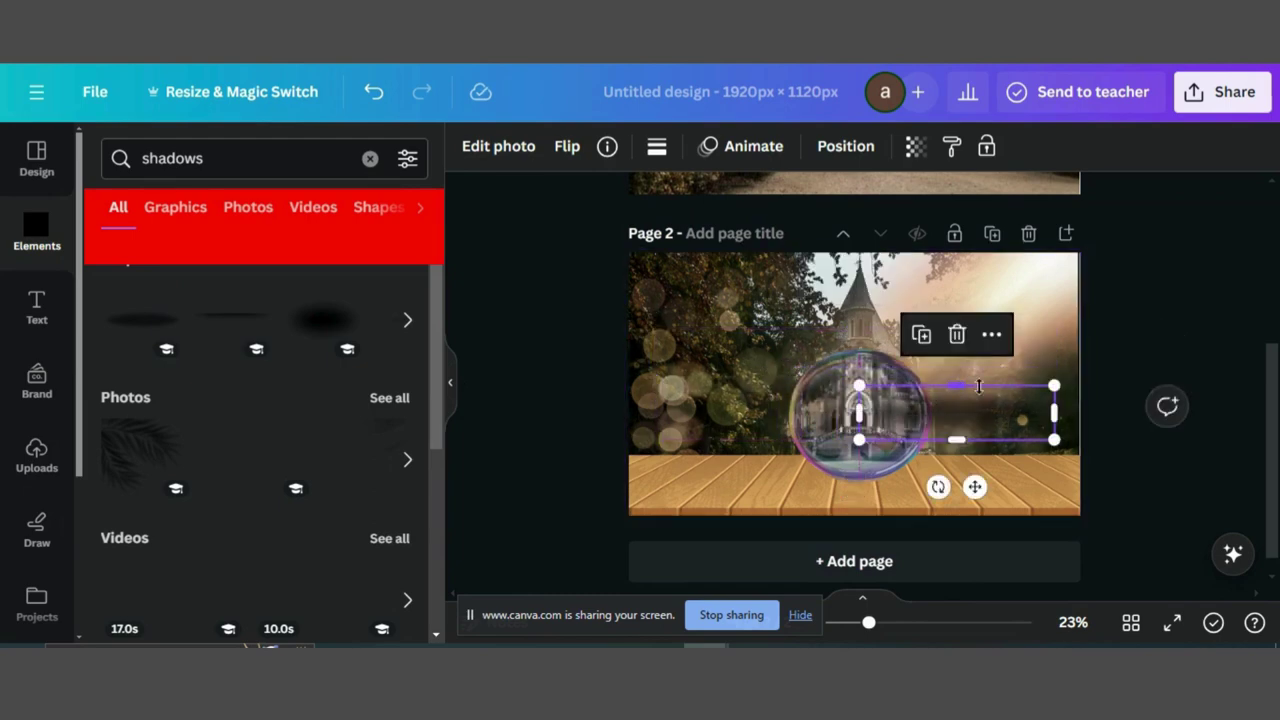
pyautogui.moveTo(929, 442); pyautogui.dragTo(860, 526)
pyautogui.moveTo(985, 524); pyautogui.dragTo(930, 508)
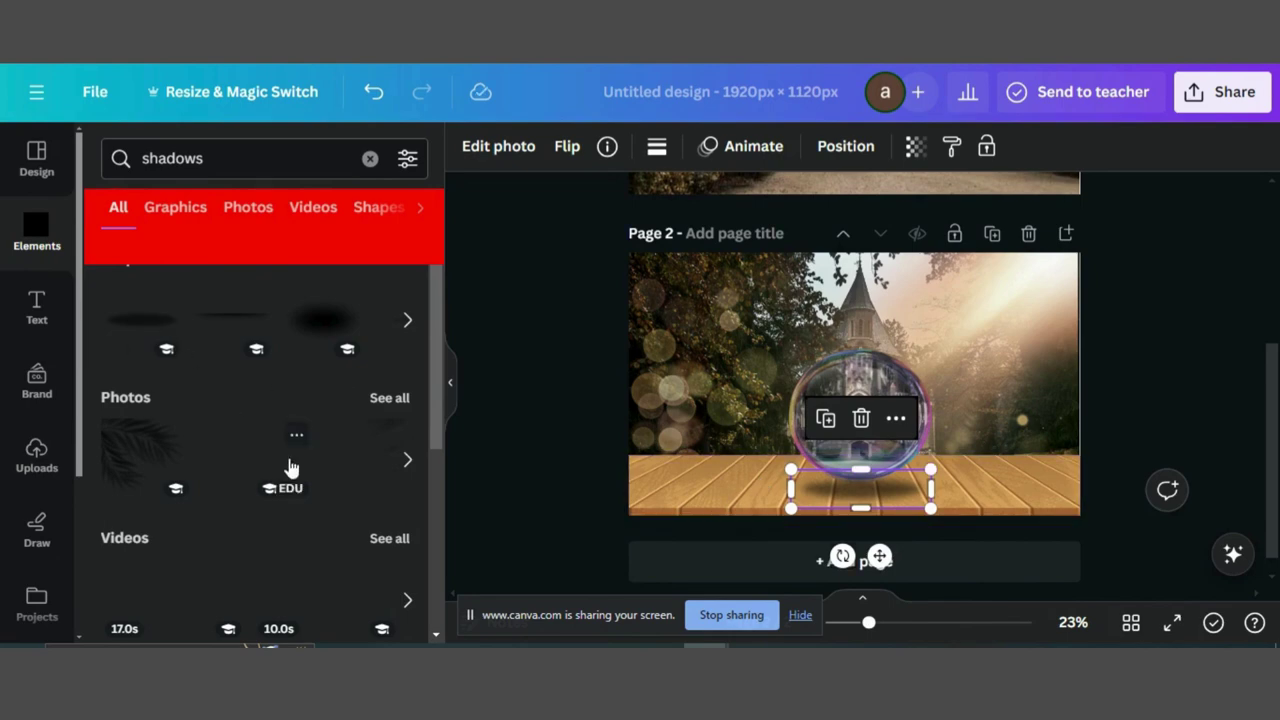
# - Add a second, softer oval shadow from the results, shrink it and center it under the bubble
pyautogui.click(411, 317)
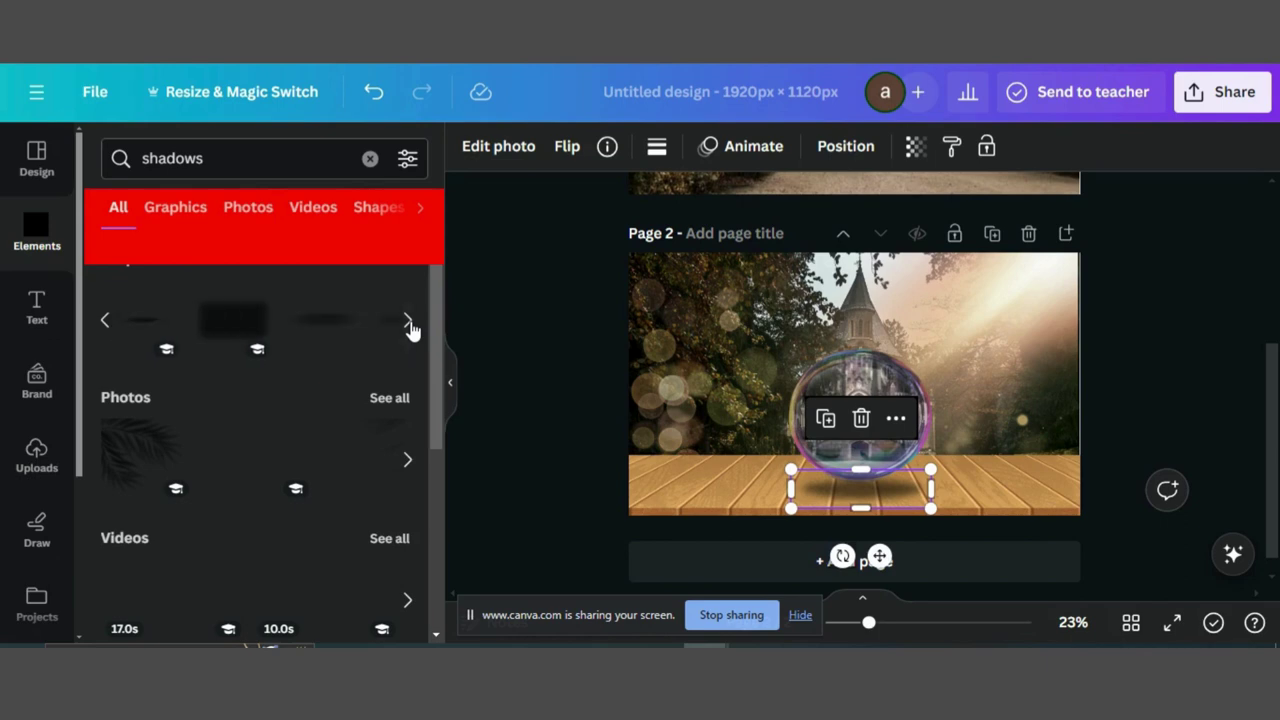
pyautogui.click(155, 325)
pyautogui.moveTo(905, 383); pyautogui.dragTo(910, 496)
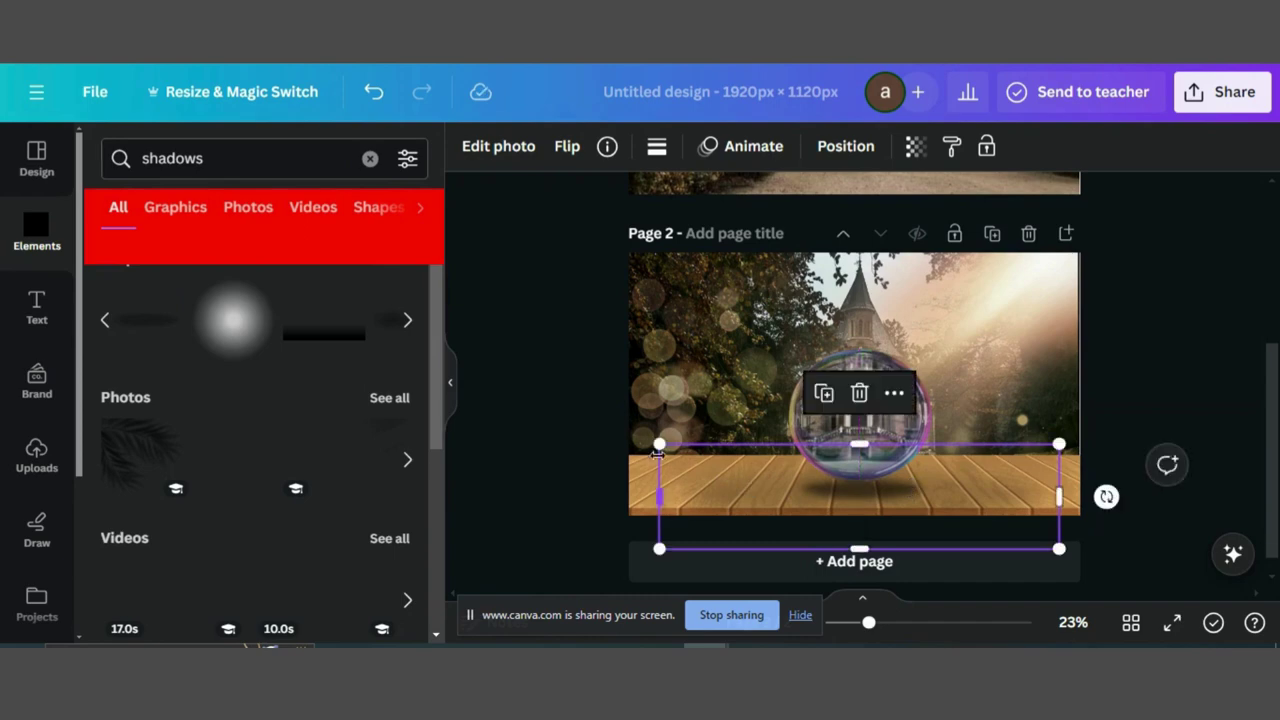
pyautogui.moveTo(657, 444); pyautogui.dragTo(794, 480)
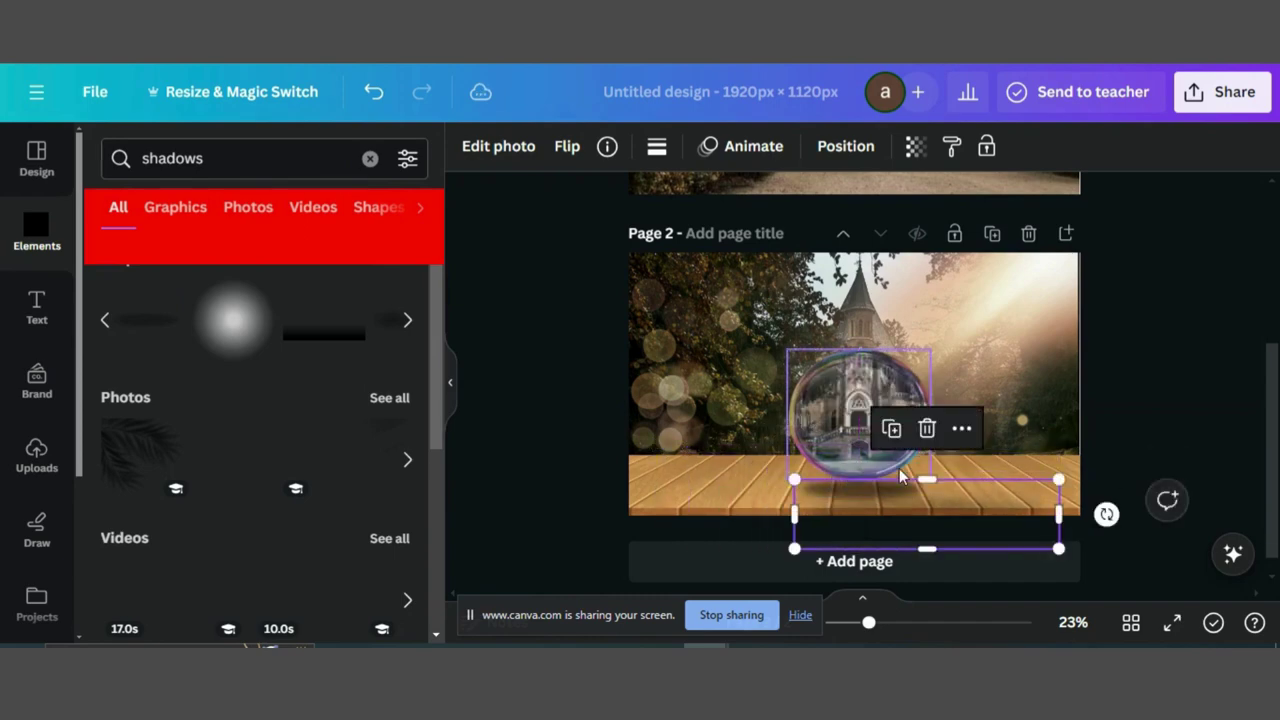
pyautogui.moveTo(932, 508); pyautogui.dragTo(866, 480)
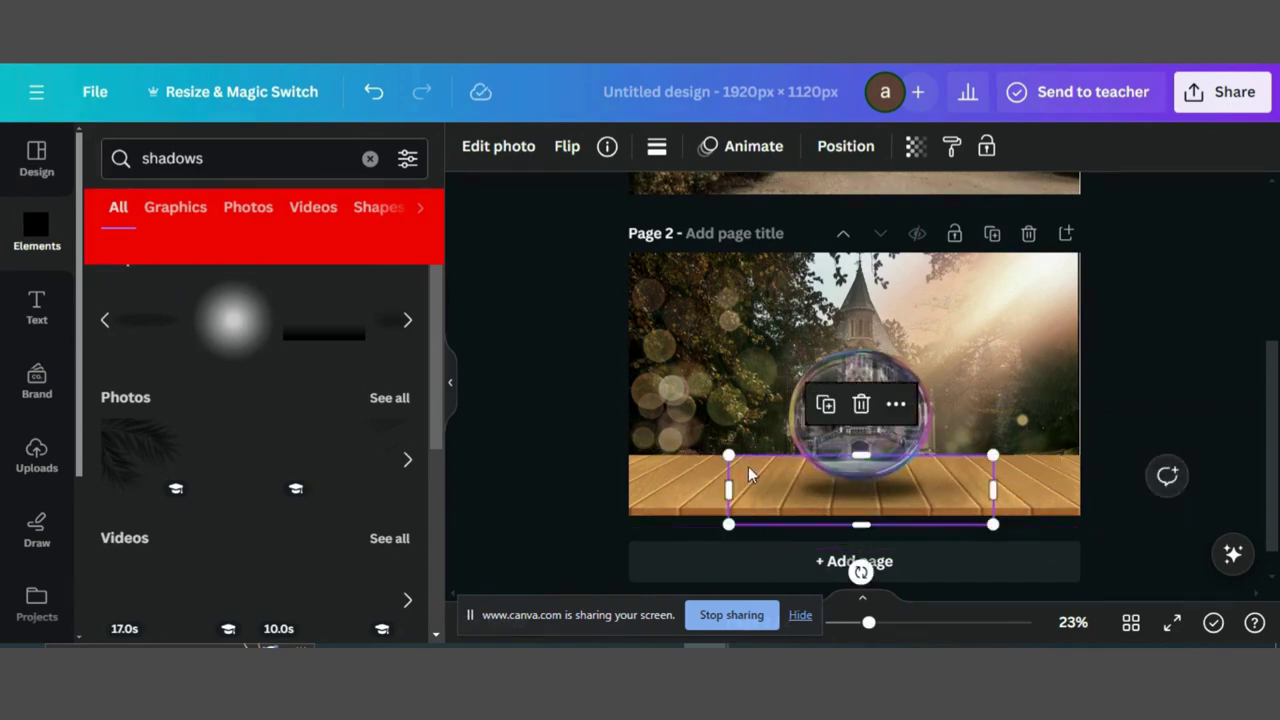
# - Reduce the second shadow to slightly wider than the bubble and align it with the bubble's base
pyautogui.moveTo(728, 456); pyautogui.dragTo(762, 463)
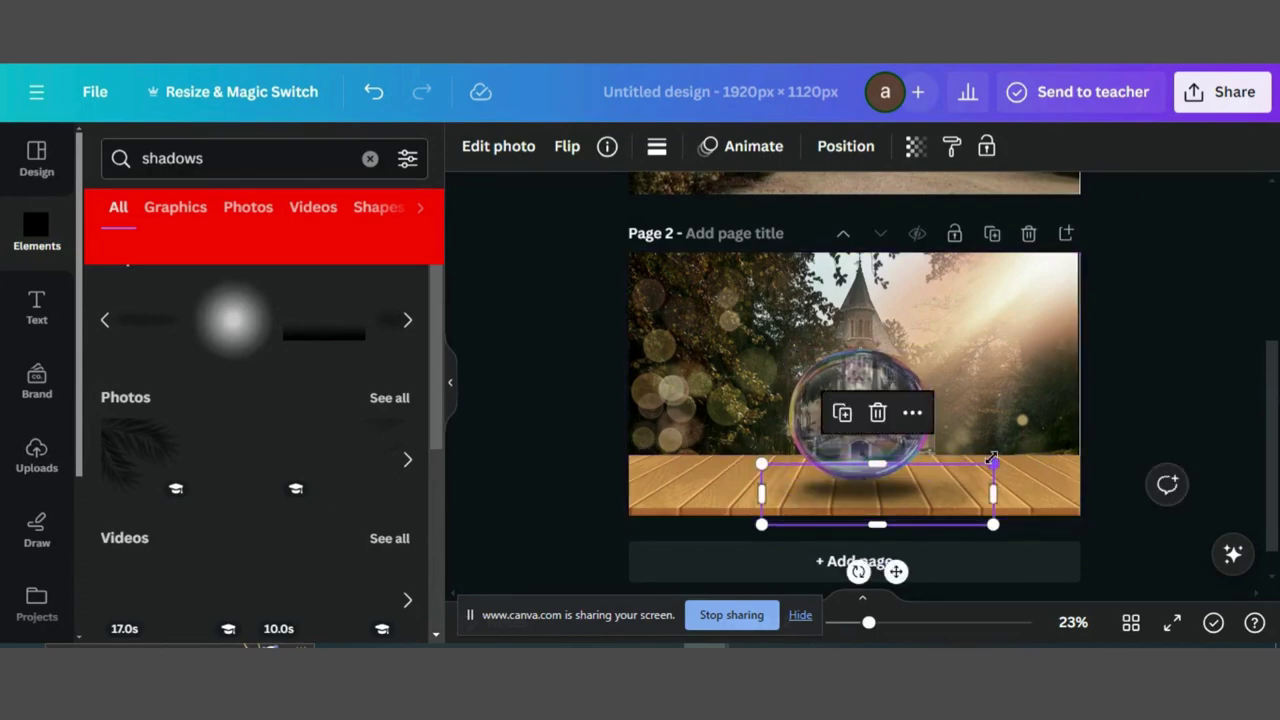
pyautogui.moveTo(993, 463); pyautogui.dragTo(944, 466)
pyautogui.moveTo(877, 497); pyautogui.dragTo(879, 487)
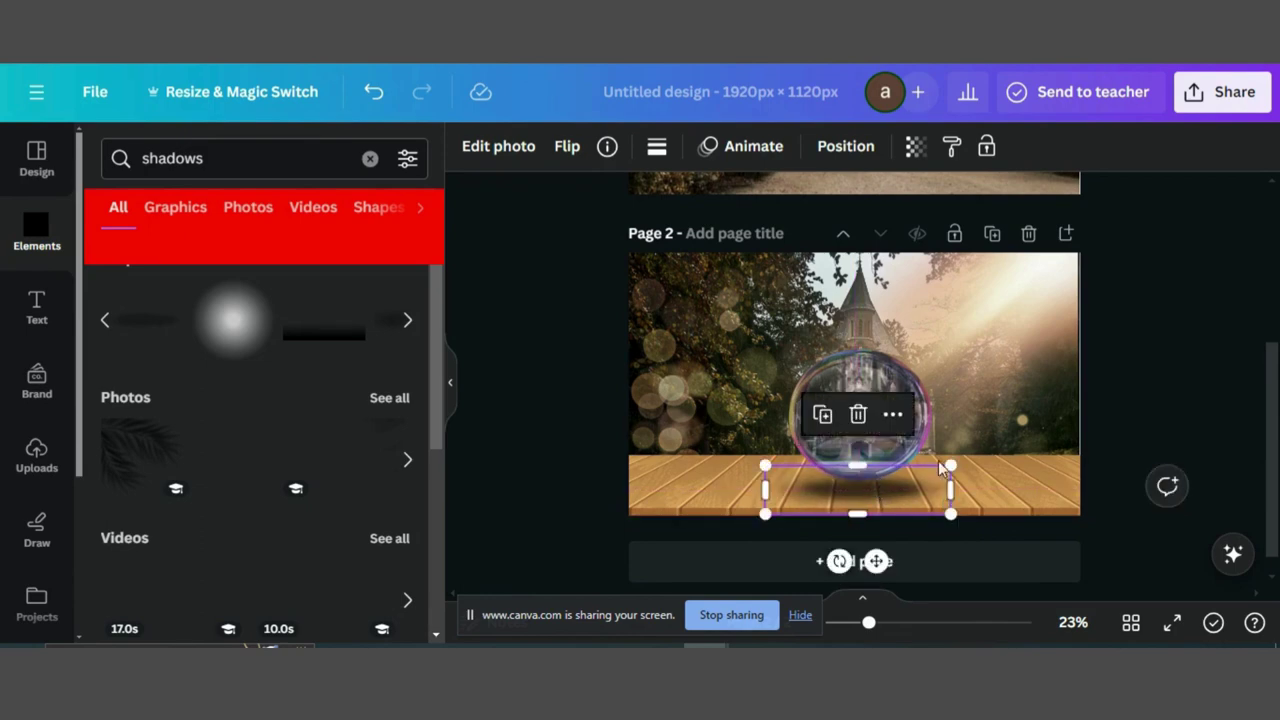
pyautogui.click(1191, 377)
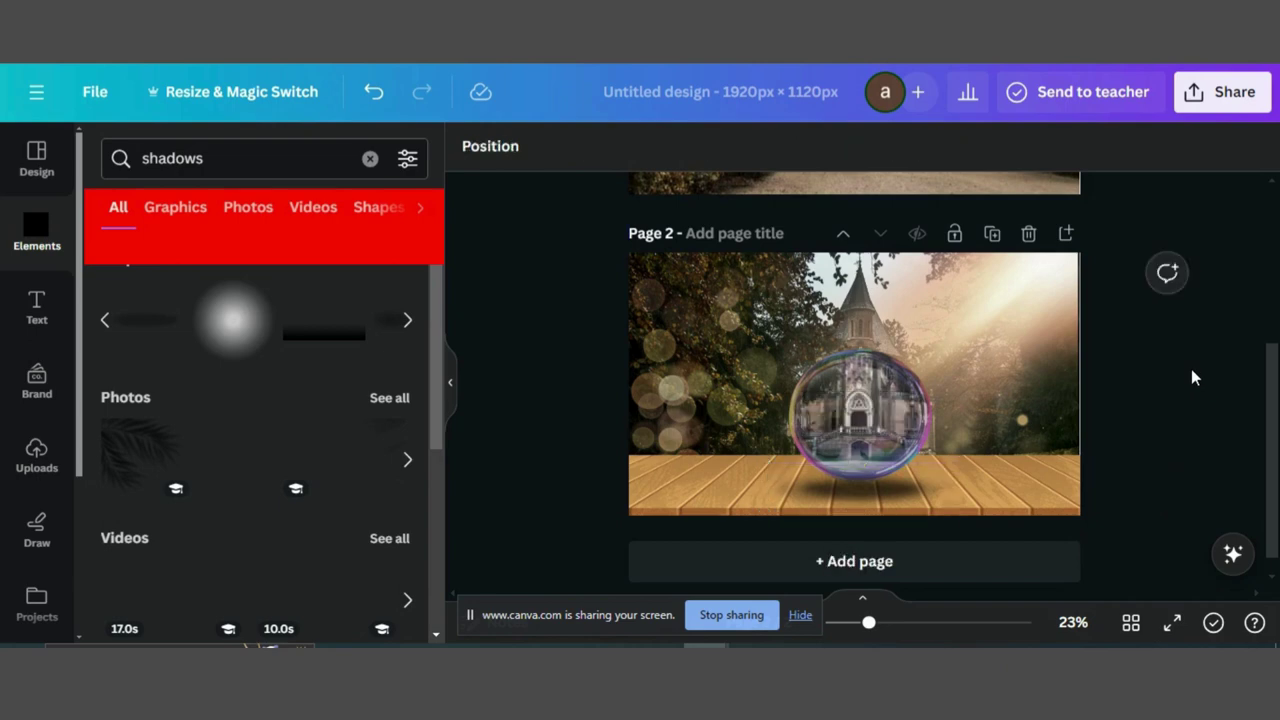
# - Search the elements for "light", show only graphics and add the small golden light flare to page 2
pyautogui.click(370, 158)
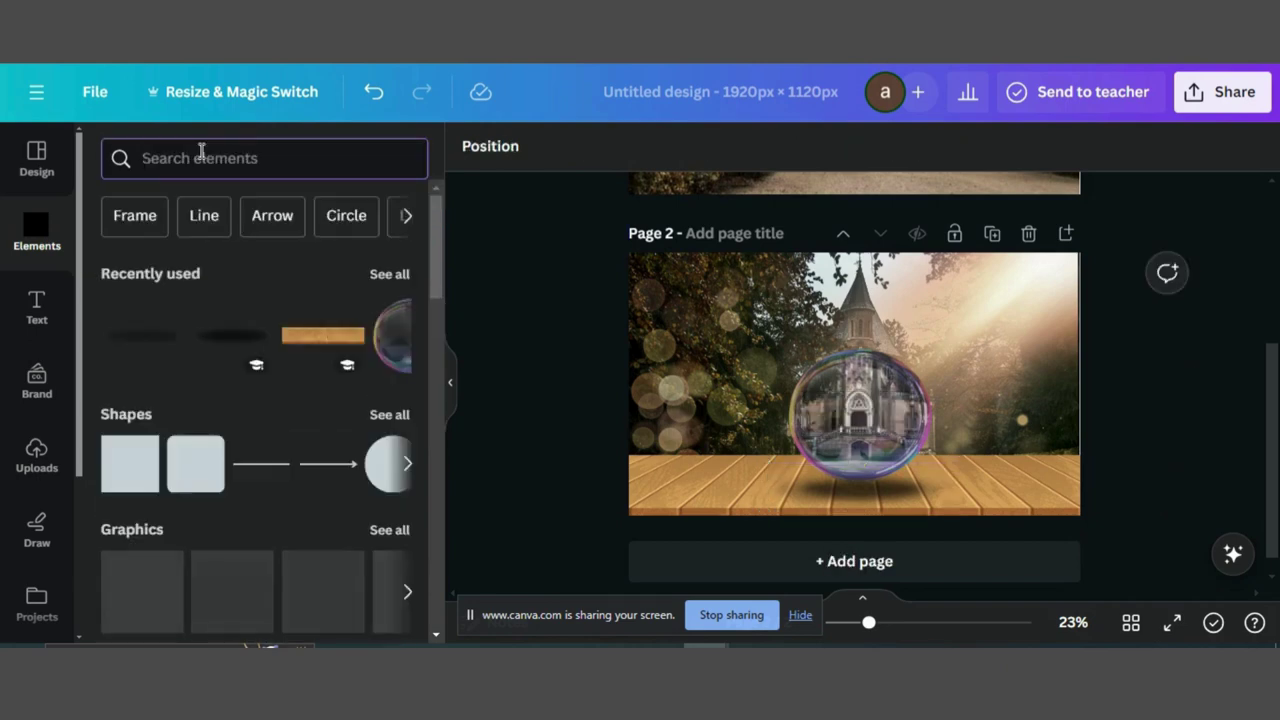
pyautogui.write('light')
pyautogui.press('Return')
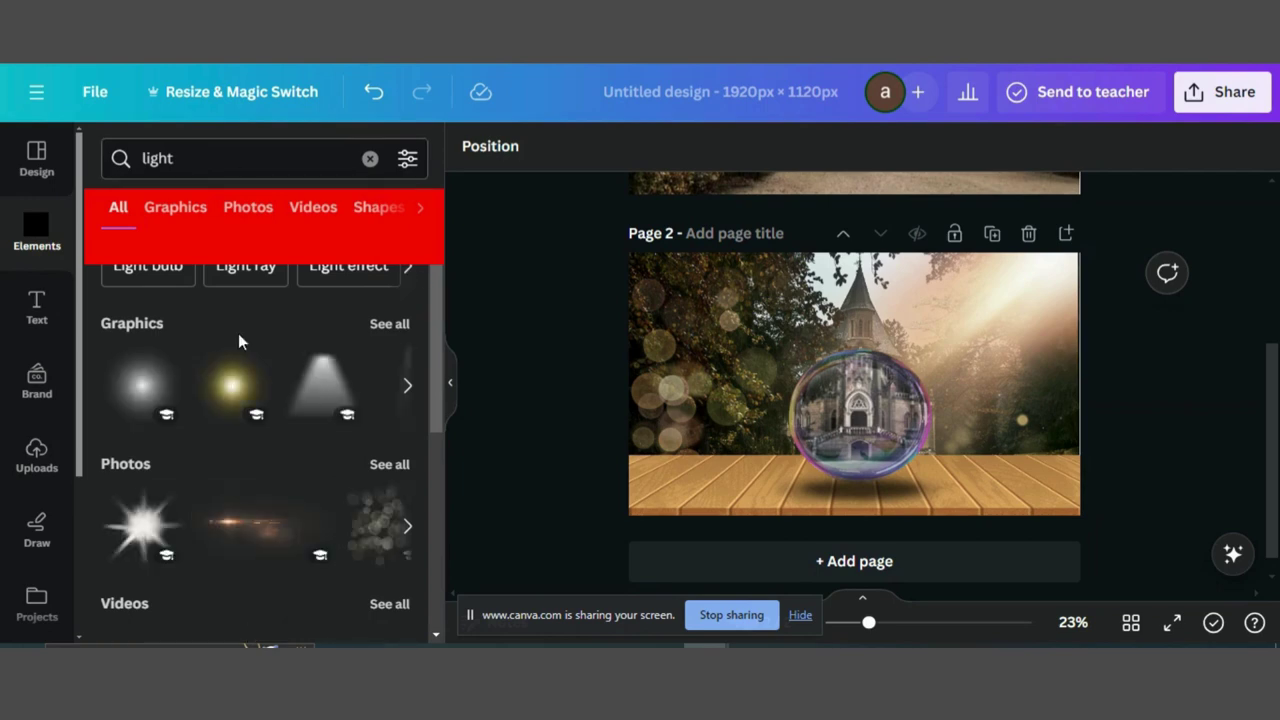
pyautogui.click(389, 323)
pyautogui.scroll(-10, 300, 510)
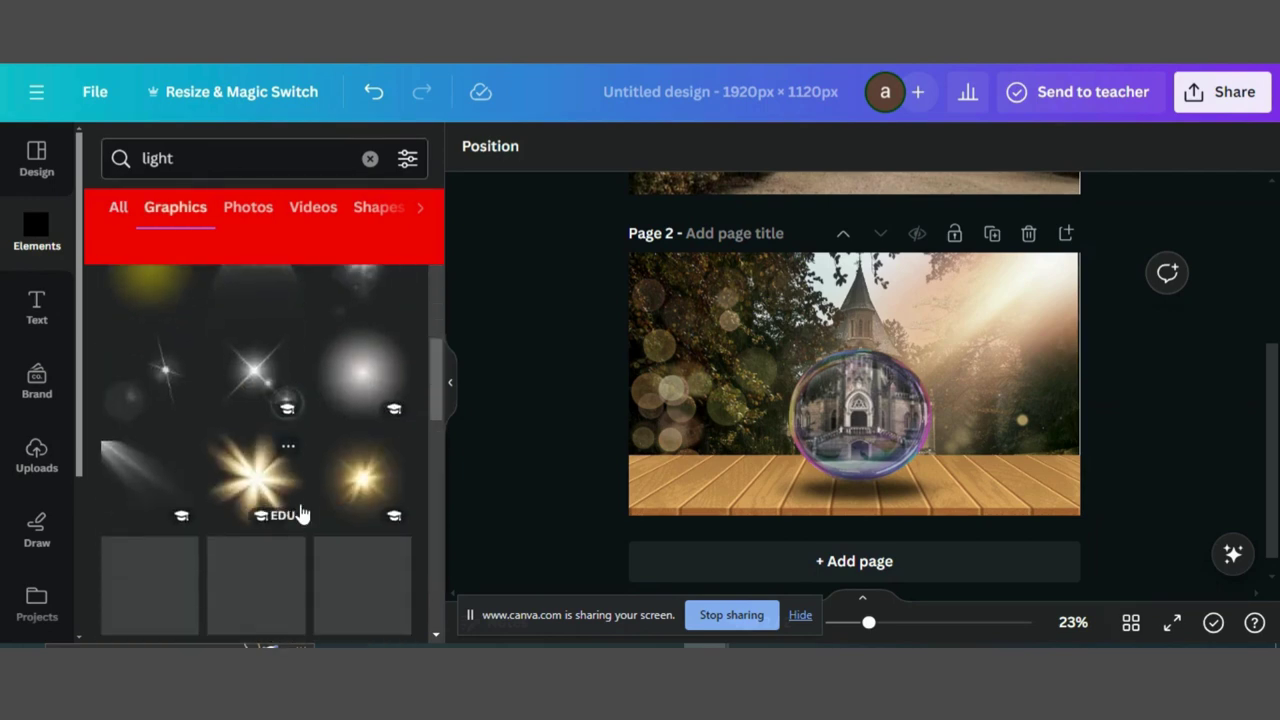
pyautogui.click(362, 478)
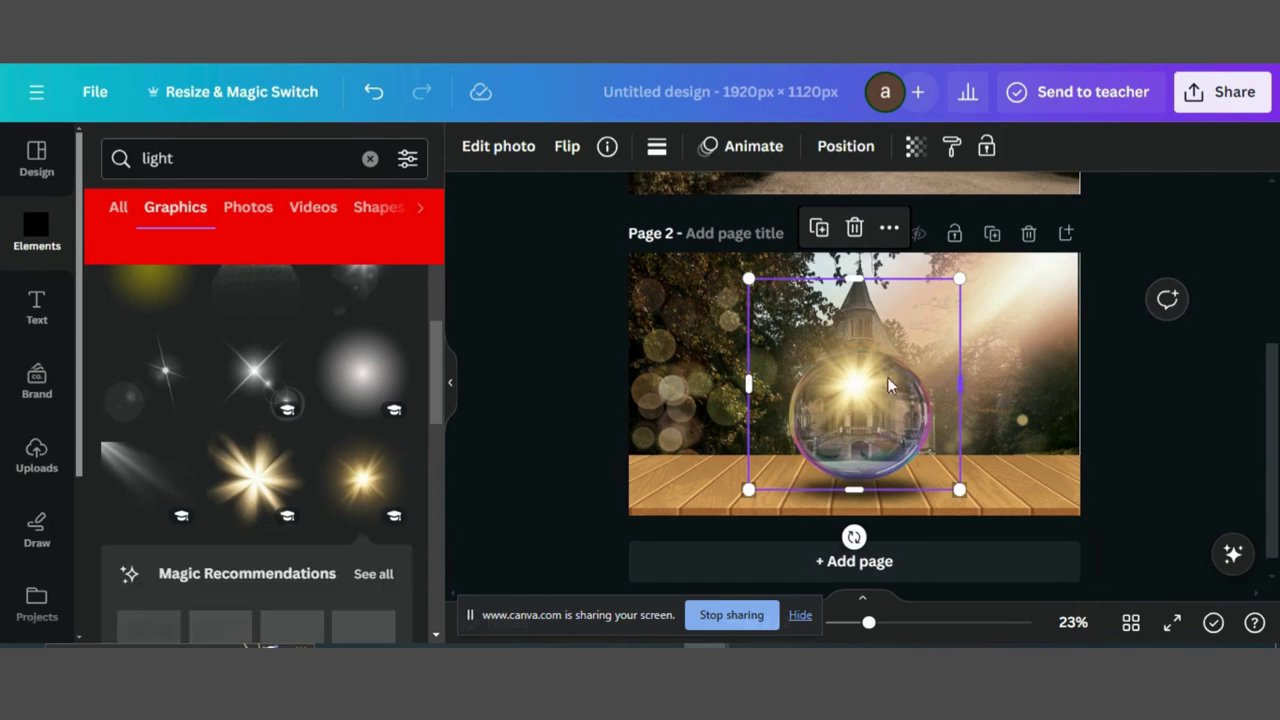
# - Shrink the golden light flare and place its center on the bubble's upper-right edge
pyautogui.moveTo(864, 386); pyautogui.dragTo(918, 390)
pyautogui.moveTo(1027, 294); pyautogui.dragTo(934, 338)
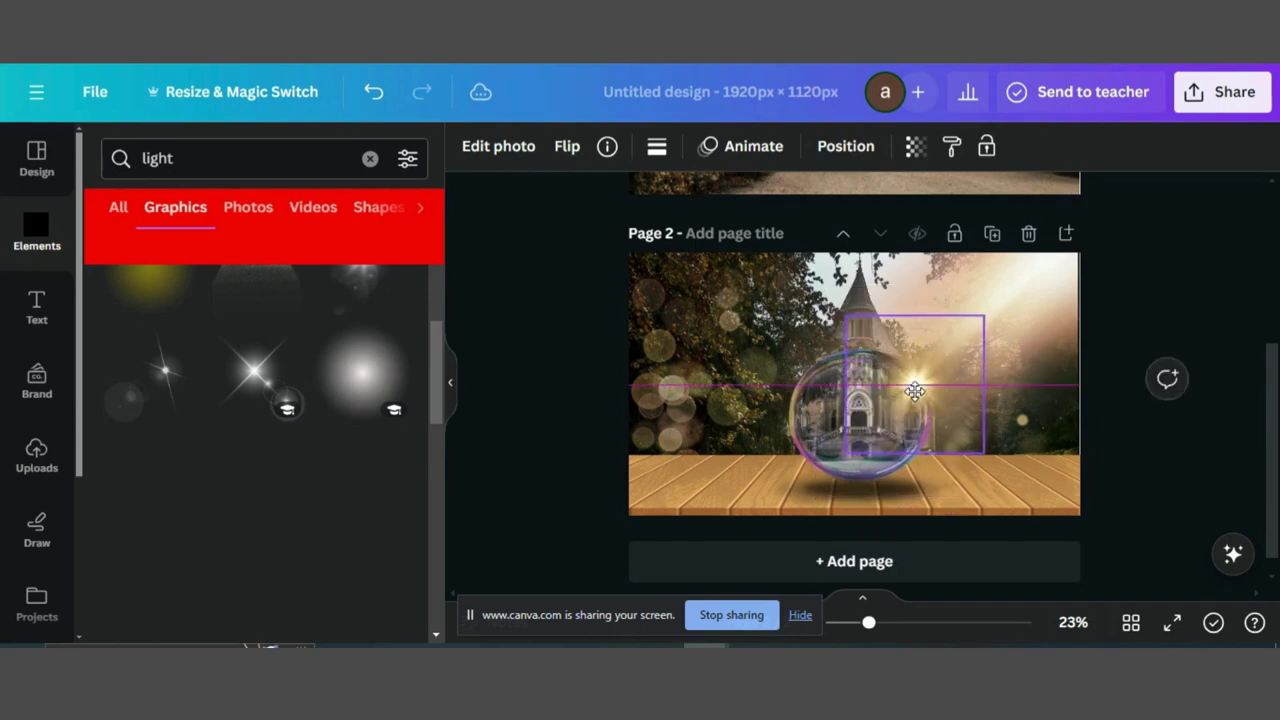
pyautogui.click(942, 318)
# - Set the golden light flare's transparency to 88 and deselect it
pyautogui.click(915, 146)
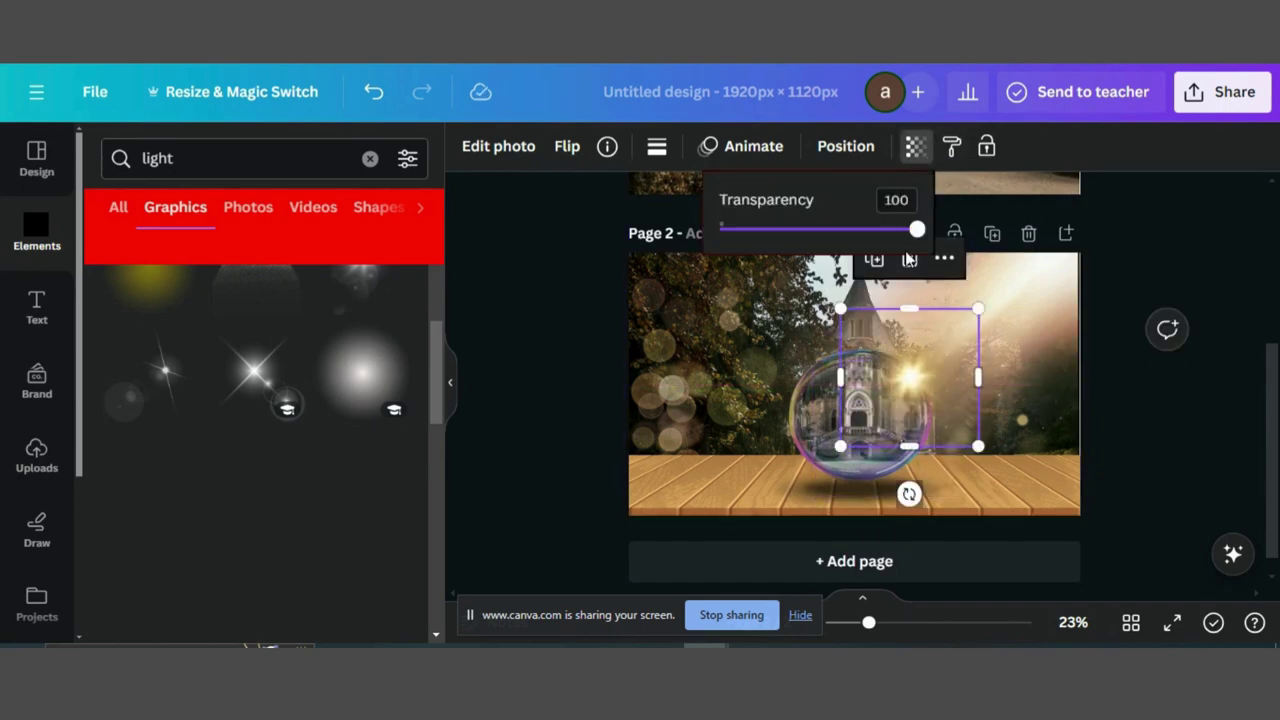
pyautogui.moveTo(909, 243)
pyautogui.mouseDown()
pyautogui.moveTo(882, 242)
pyautogui.moveTo(895, 240)
pyautogui.mouseUp()
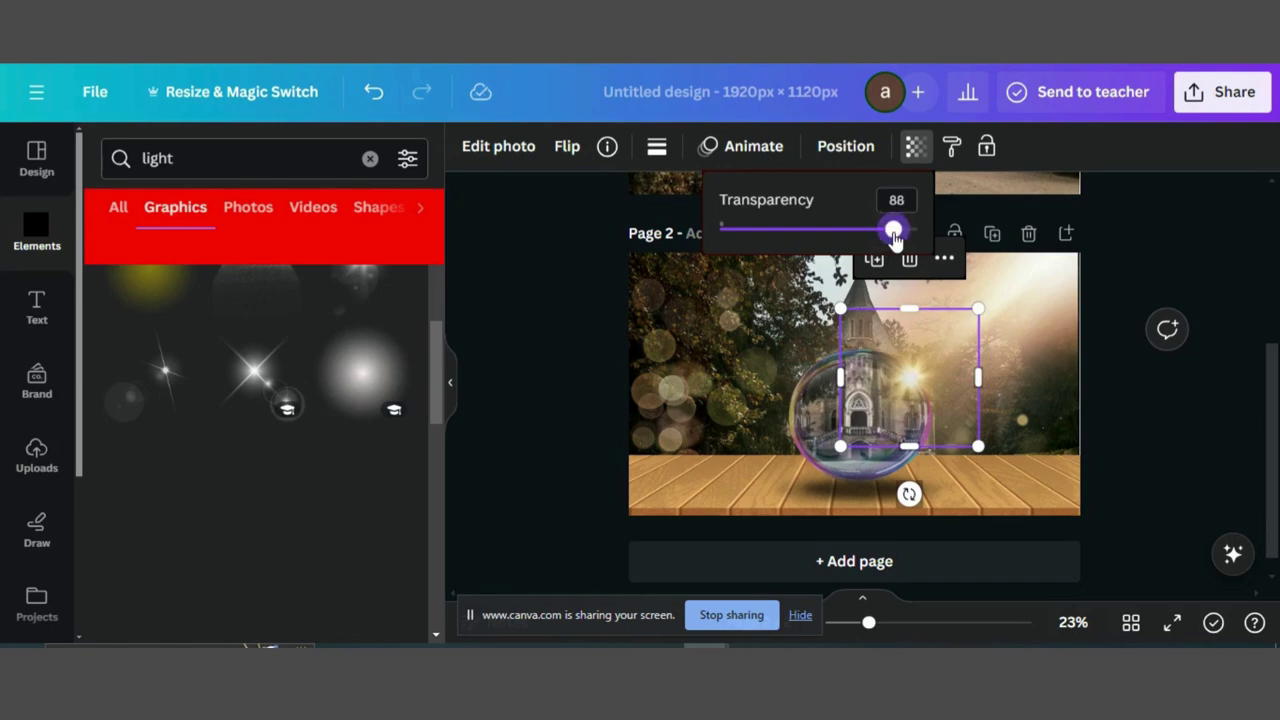
pyautogui.click(1186, 463)
pyautogui.click(1186, 463)
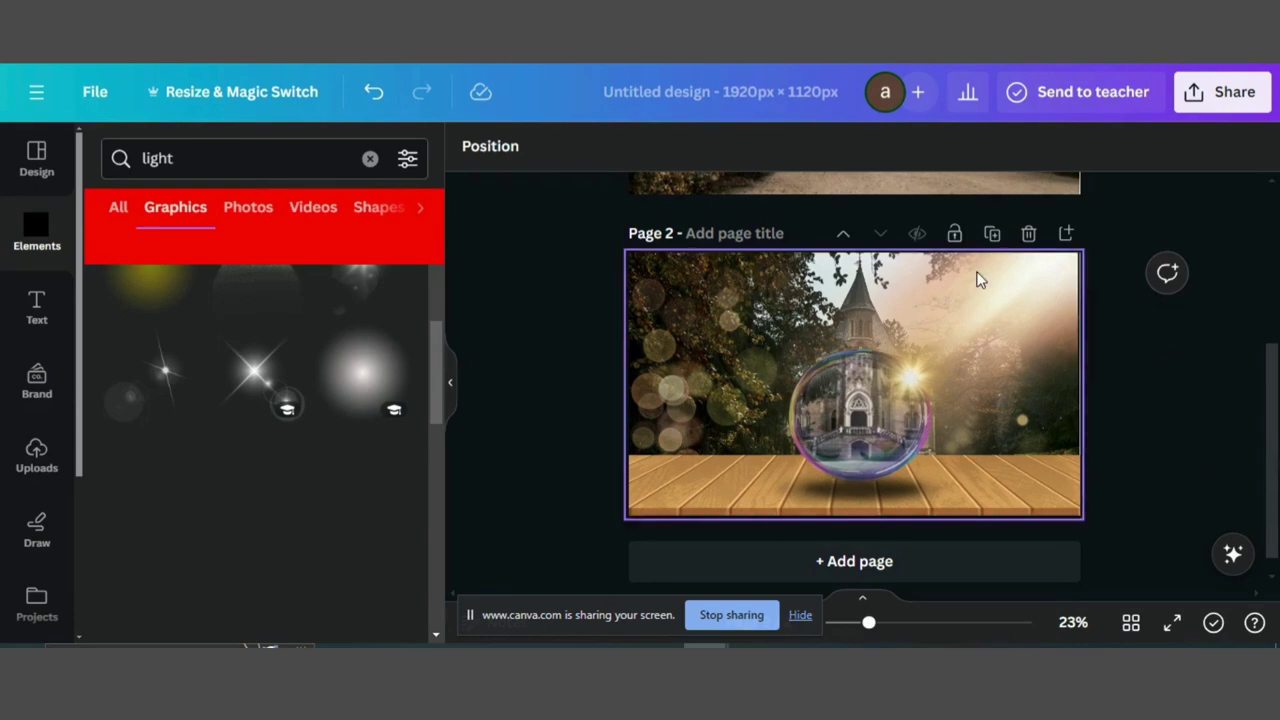
# - Download only page 2 of the design as a PNG file
pyautogui.click(1218, 94)
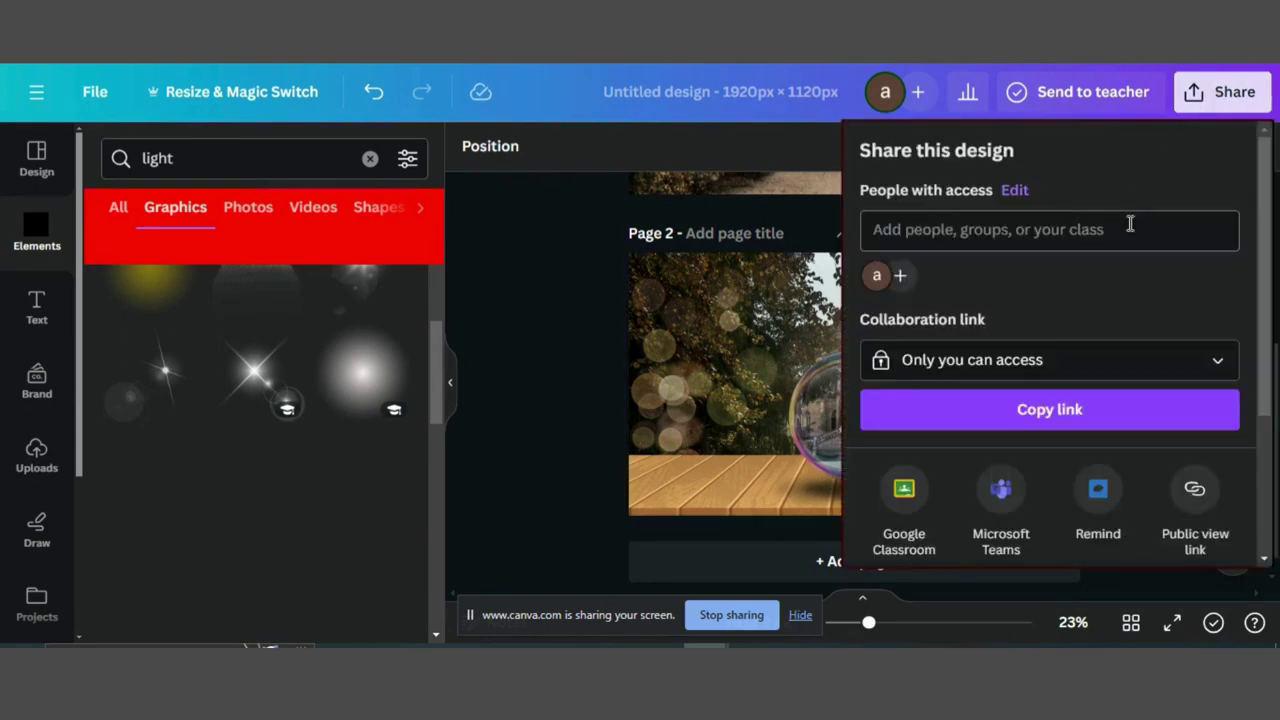
pyautogui.scroll(-3, 1128, 223)
pyautogui.click(985, 395)
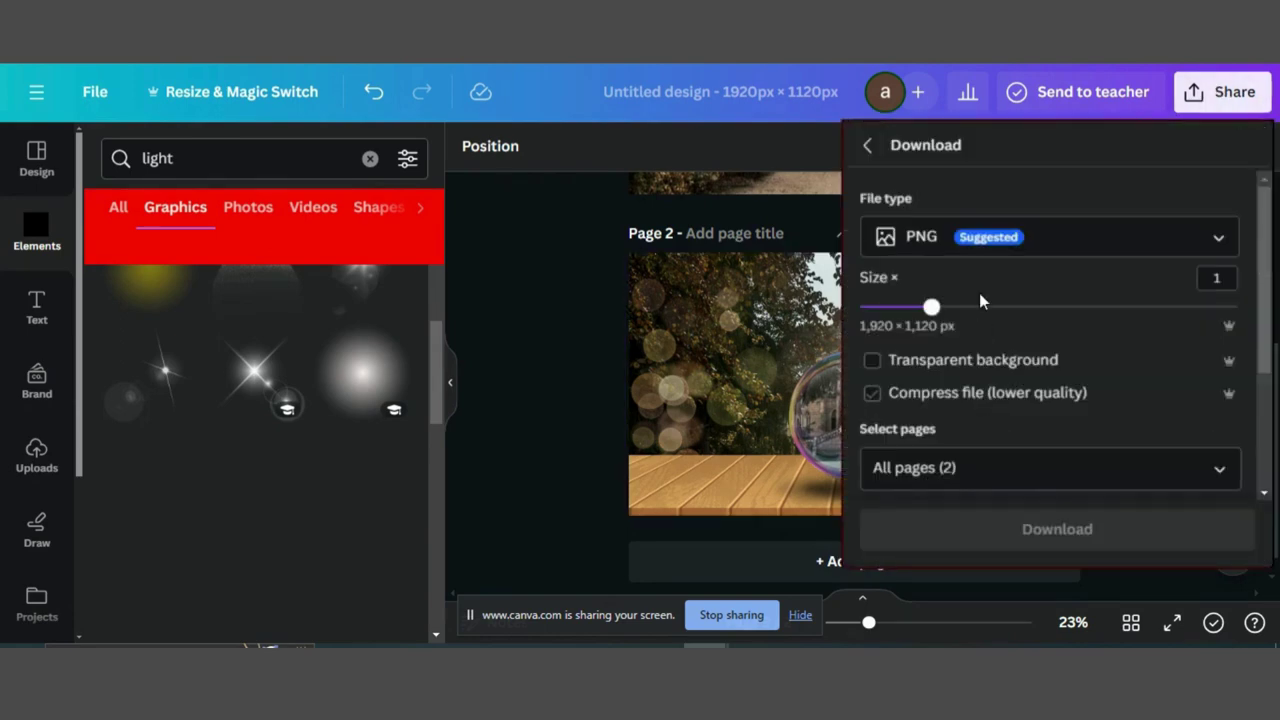
pyautogui.click(946, 467)
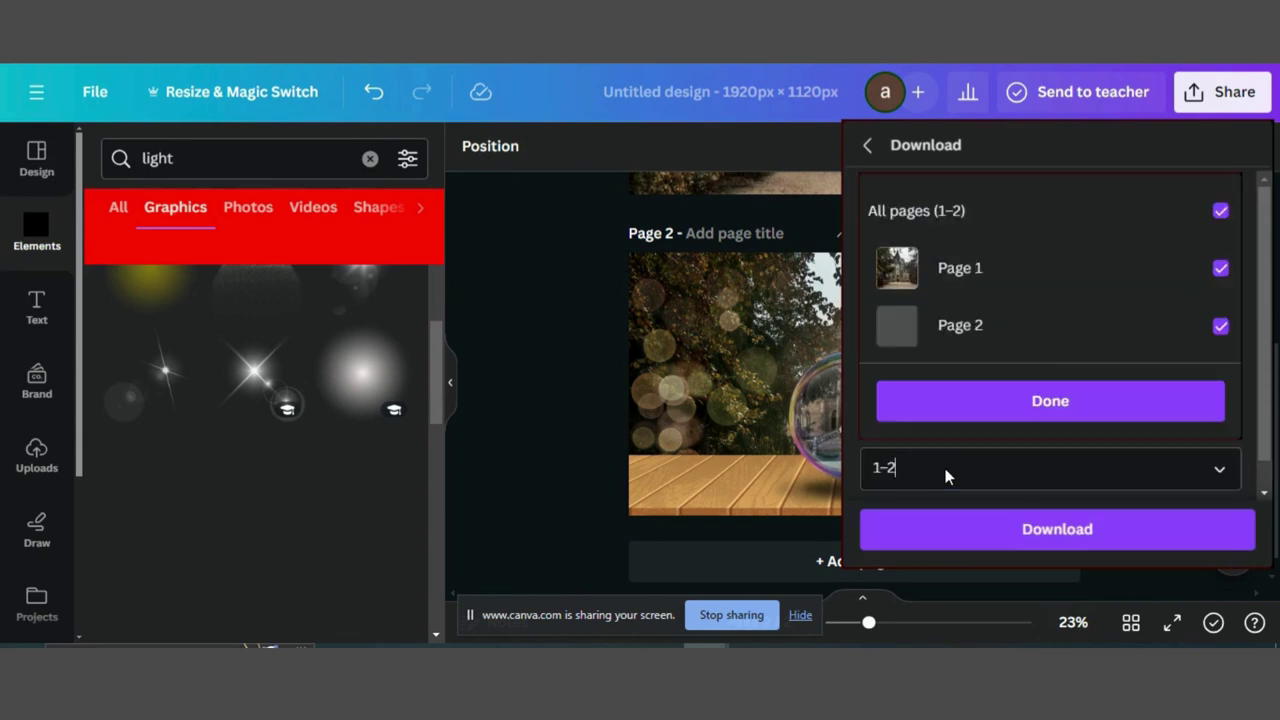
pyautogui.click(1220, 212)
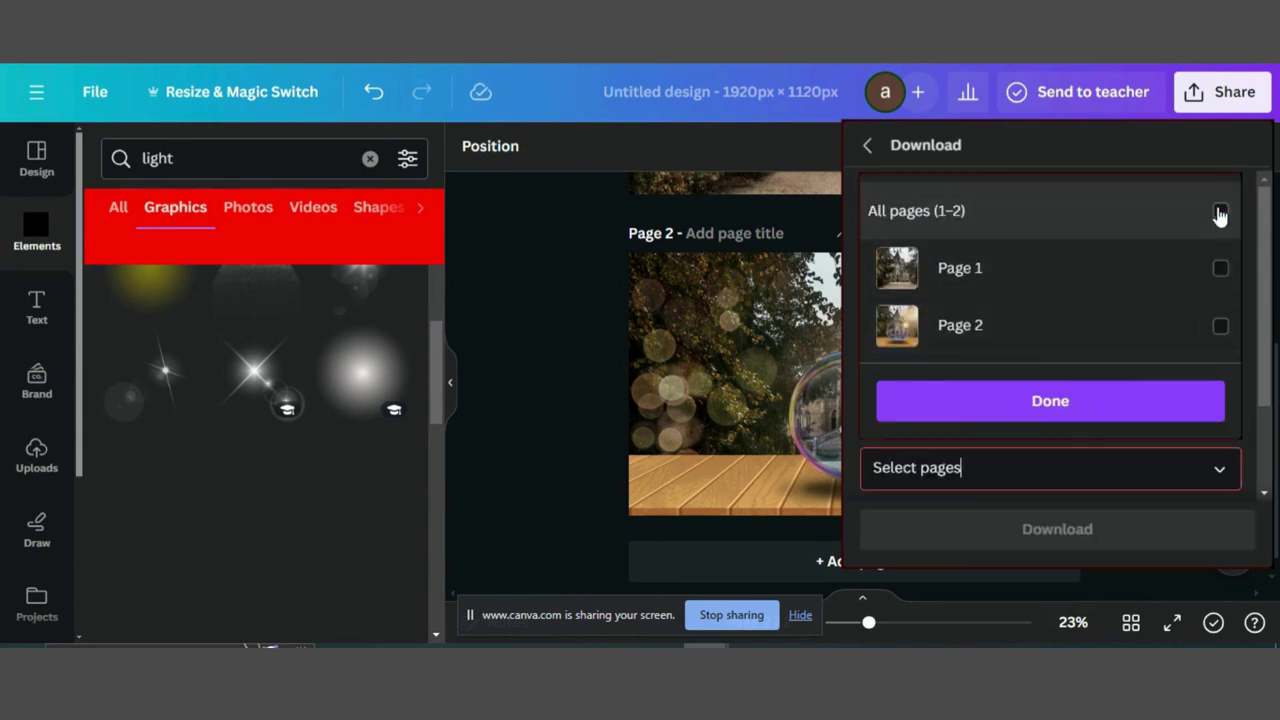
pyautogui.click(1220, 328)
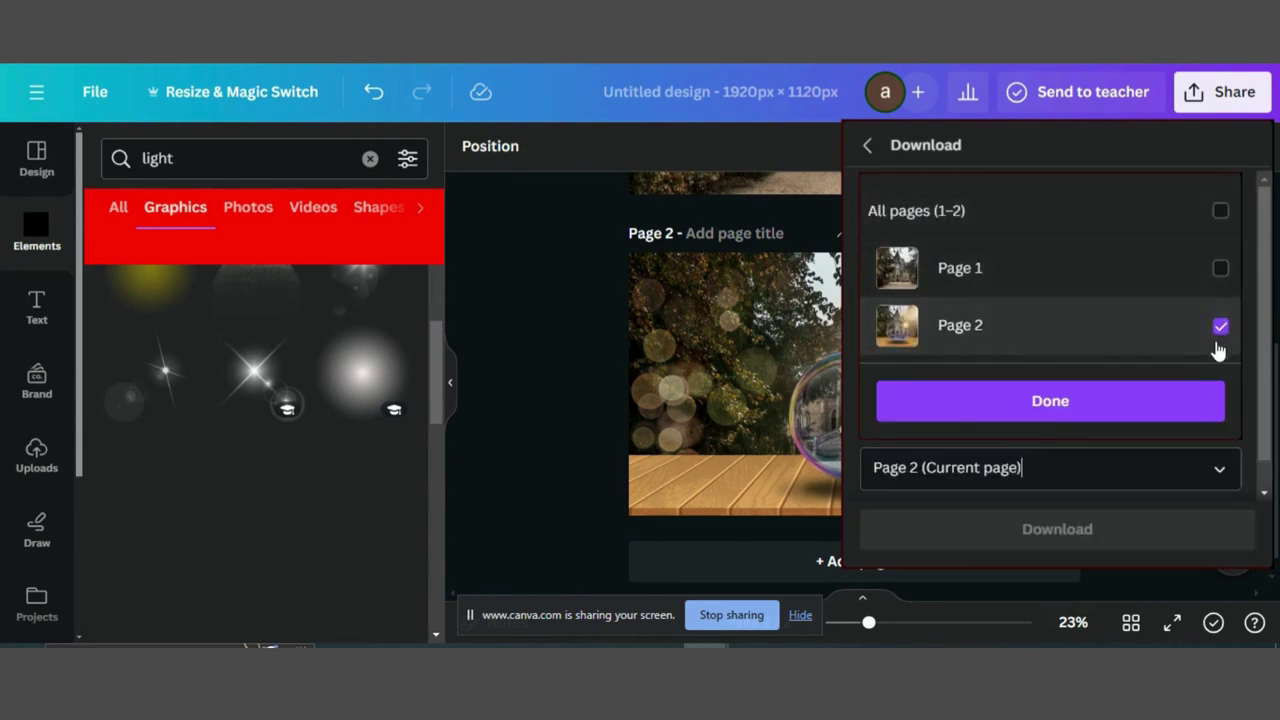
pyautogui.click(1119, 410)
pyautogui.click(995, 543)
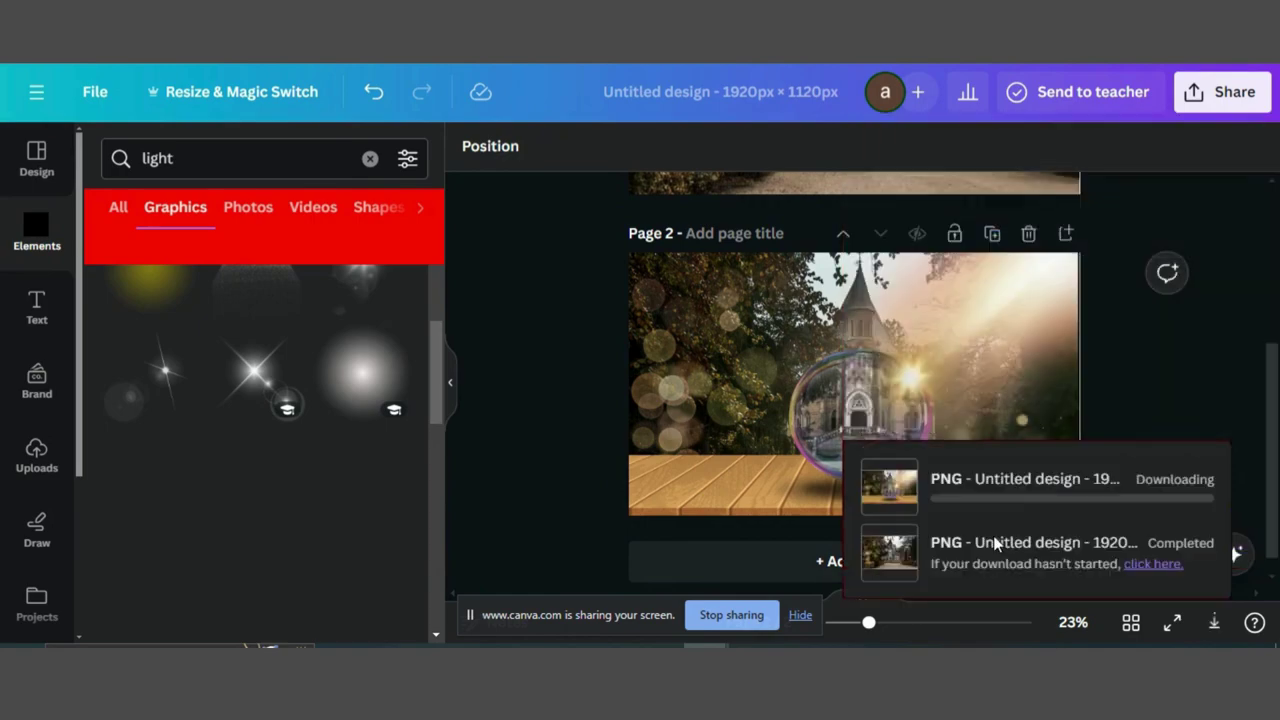